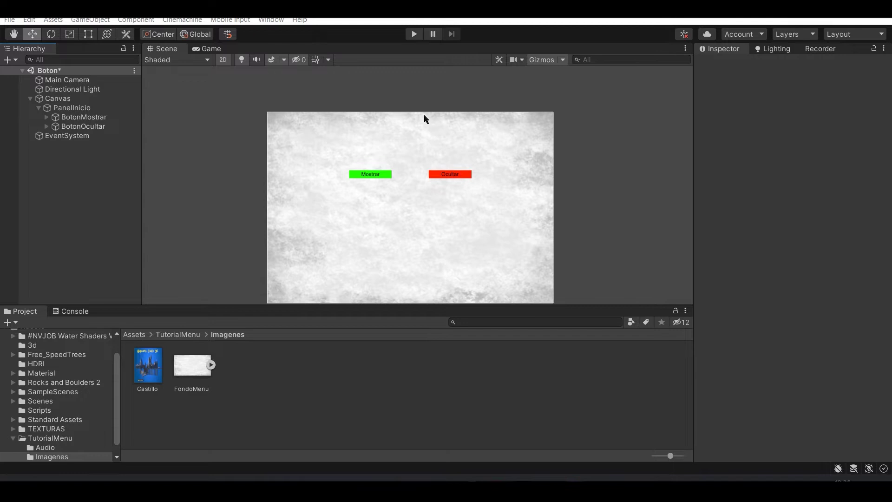
Add a Text element under PanelInicio whose text reads MENÚ.
{"action": "middle_click_drag", "start_coordinate": [244, 131], "coordinate": [235, 116]}
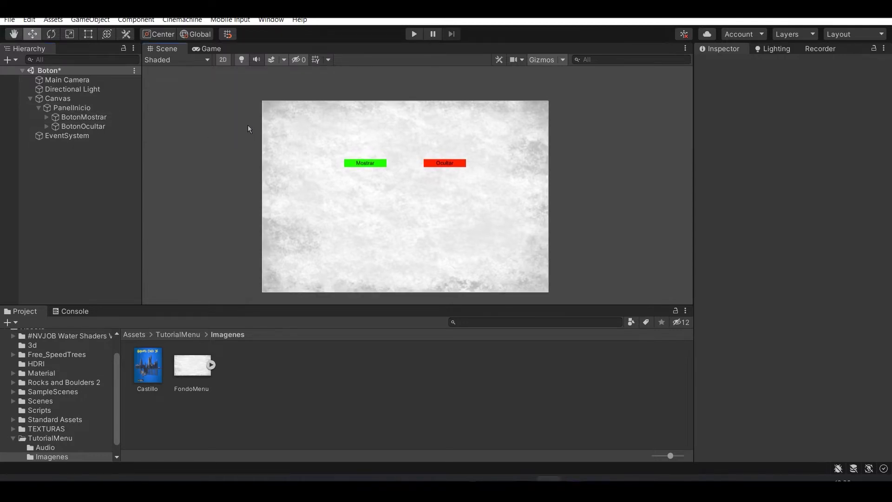
{"action": "left_click", "coordinate": [76, 111]}
{"action": "right_click", "coordinate": [79, 111]}
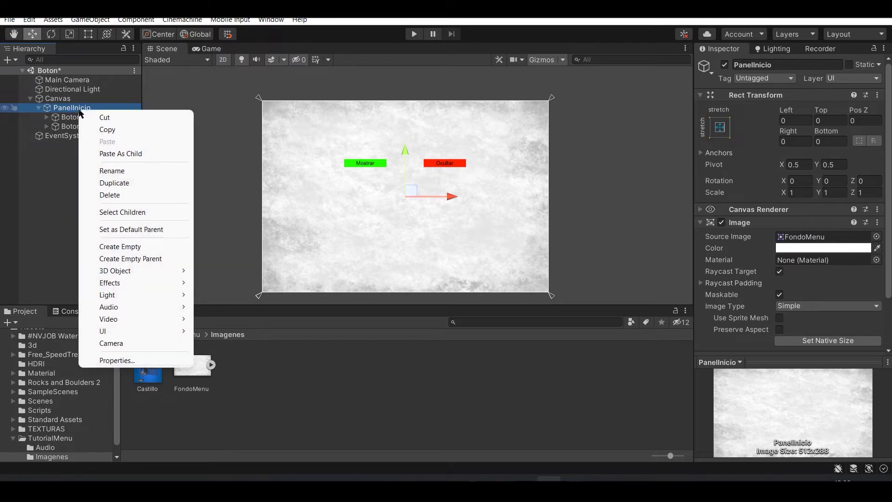
{"action": "mouse_move", "coordinate": [177, 333]}
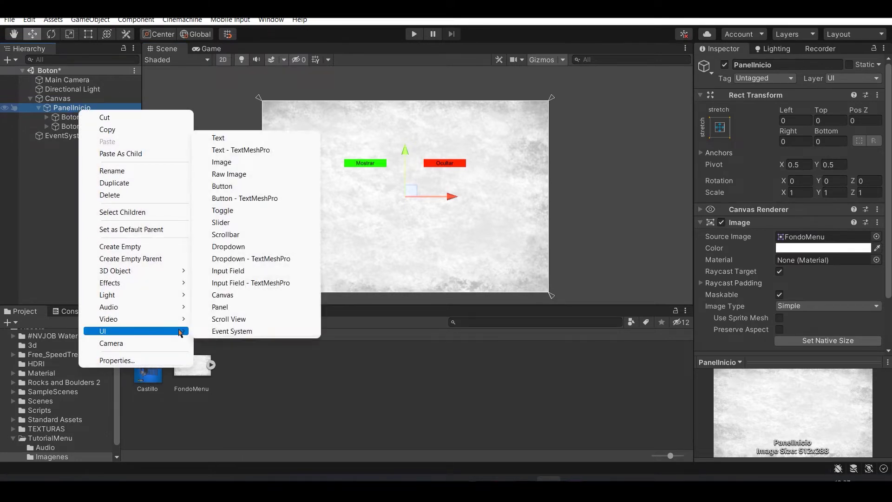
{"action": "left_click", "coordinate": [222, 139]}
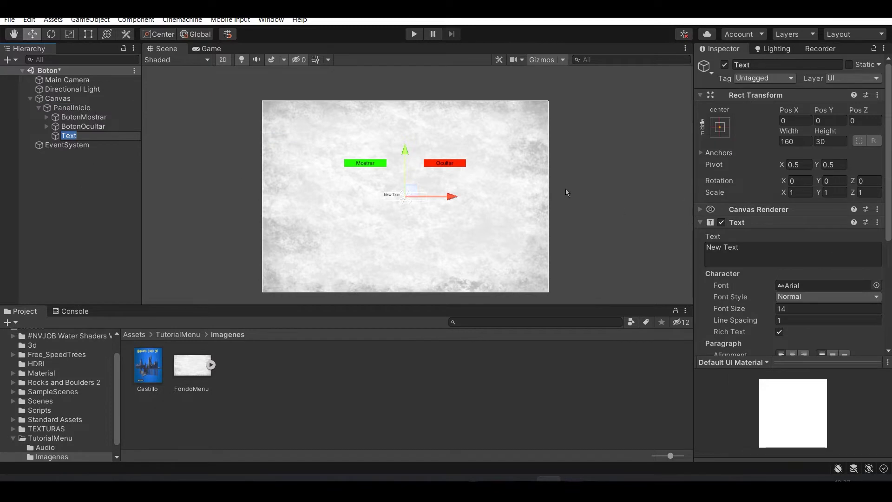
{"action": "left_click", "coordinate": [750, 244]}
{"action": "key", "text": "Caps_Lock"}
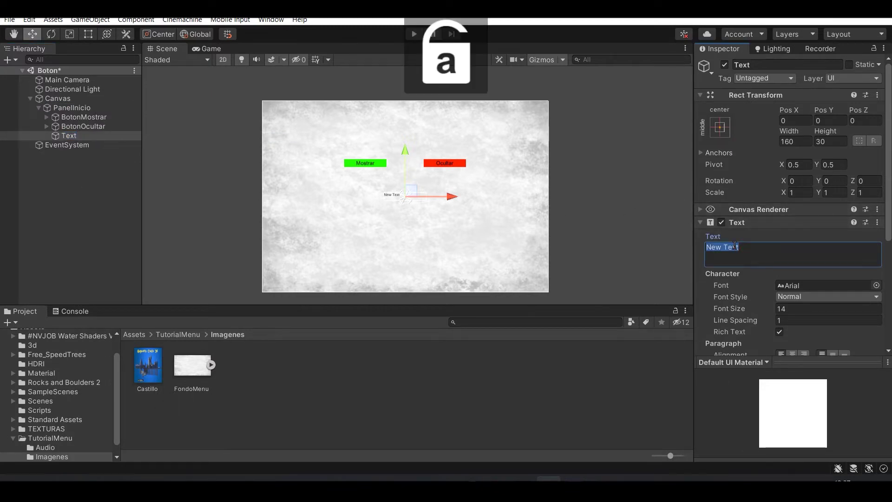
{"action": "type", "text": "MENÚ"}
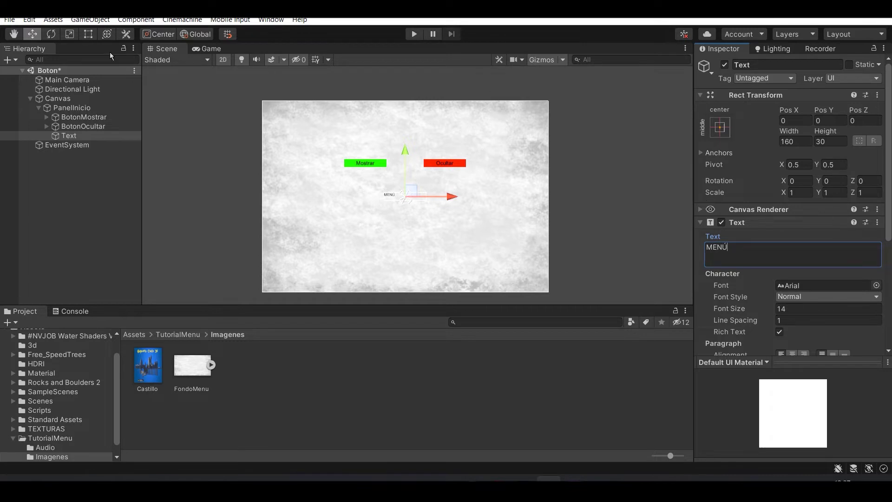
Enlarge the MENÚ box and font, anchor it top-centre, centre-align it, and nudge it down.
{"action": "left_click", "coordinate": [88, 34]}
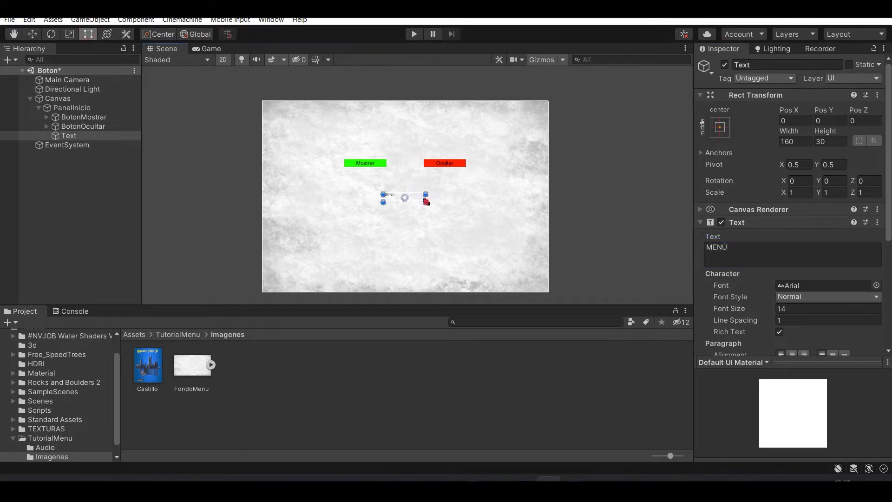
{"action": "left_click_drag", "start_coordinate": [434, 204], "coordinate": [466, 217]}
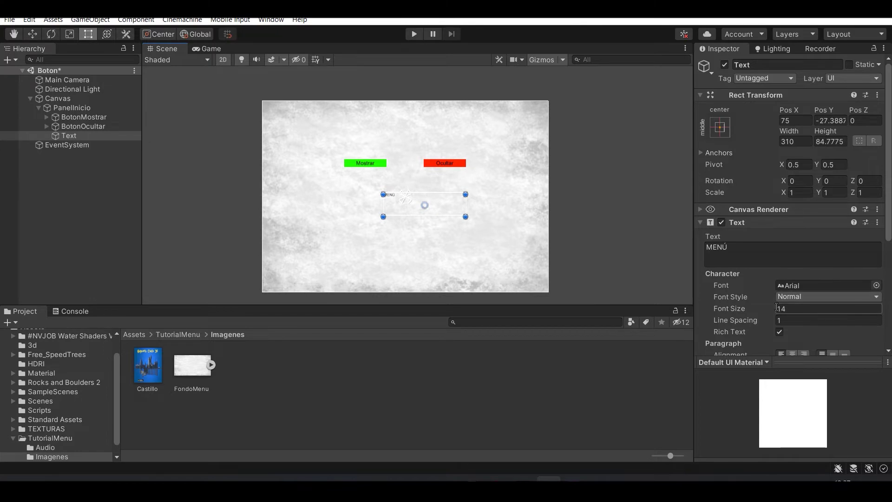
{"action": "left_click_drag", "start_coordinate": [775, 309], "coordinate": [799, 299]}
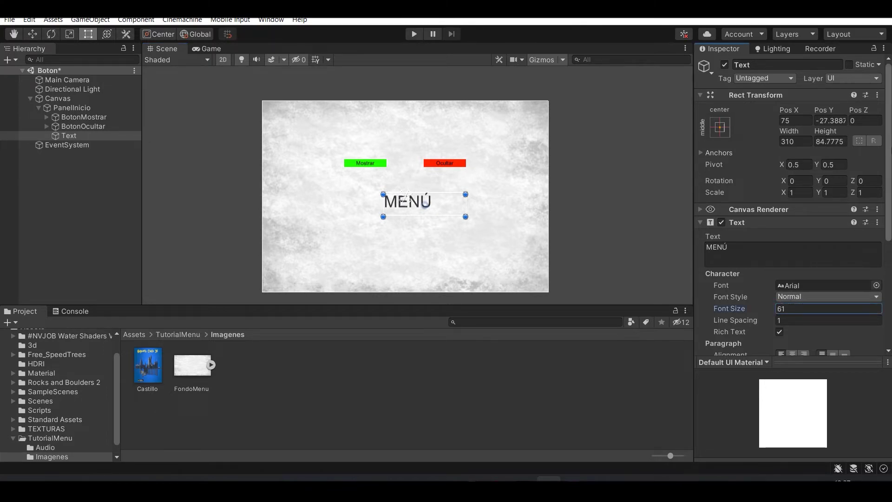
{"action": "left_click", "coordinate": [728, 132]}
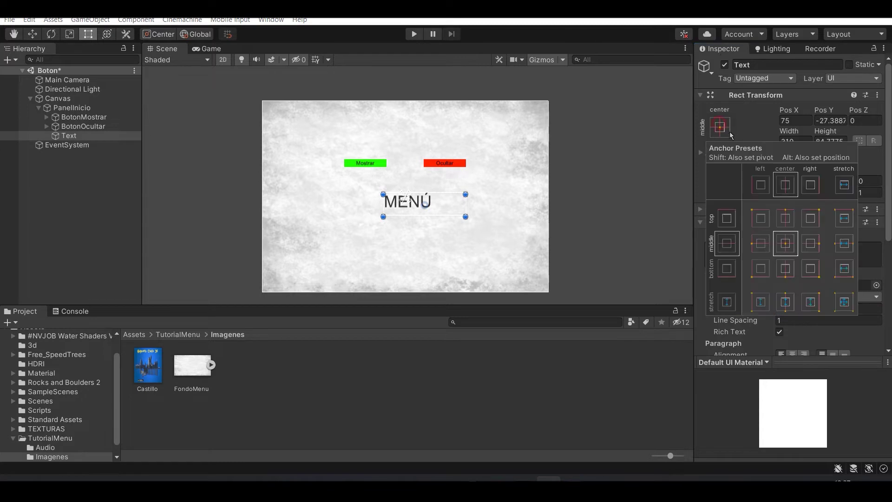
{"action": "left_click", "coordinate": [786, 219], "text": "alt"}
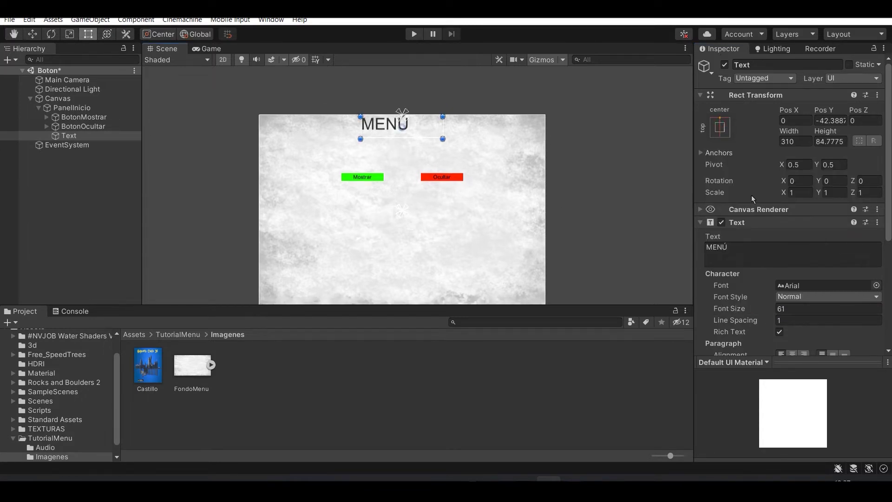
{"action": "scroll", "coordinate": [788, 209], "scroll_direction": "down", "scroll_amount": 5}
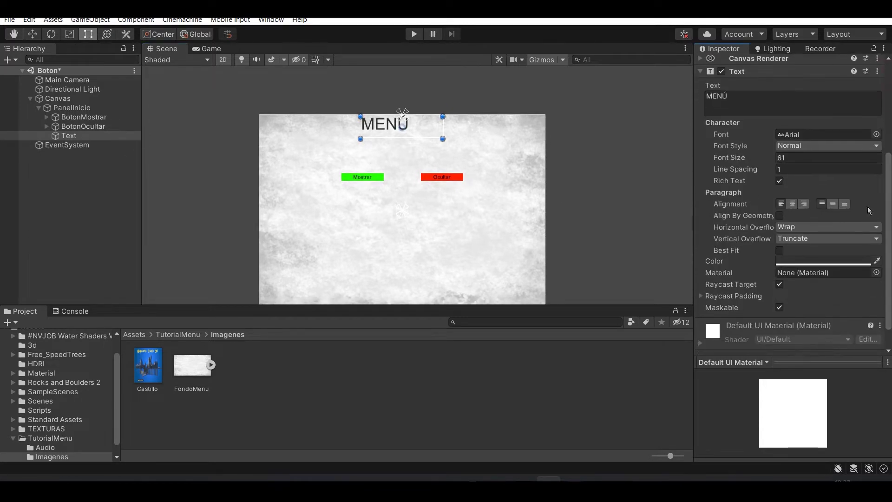
{"action": "left_click", "coordinate": [791, 204]}
{"action": "scroll", "coordinate": [790, 209], "scroll_direction": "up", "scroll_amount": 2}
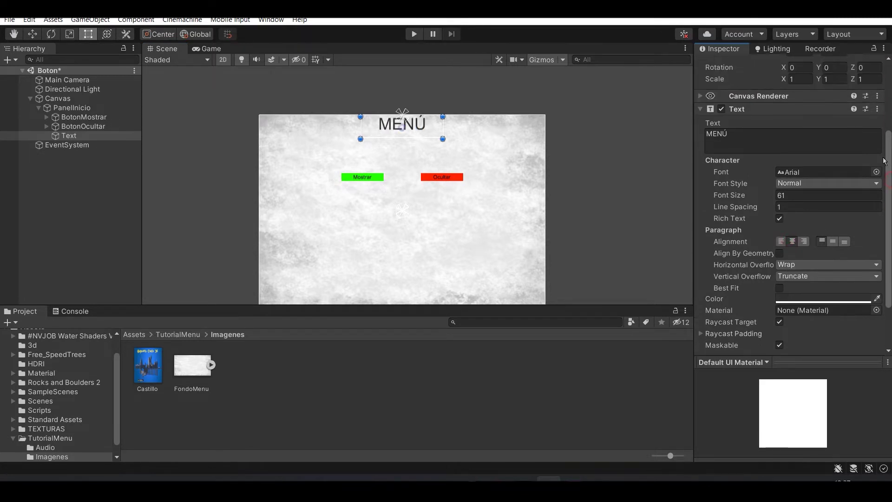
{"action": "middle_click_drag", "start_coordinate": [378, 131], "coordinate": [375, 149]}
{"action": "left_click_drag", "start_coordinate": [399, 126], "coordinate": [400, 123]}
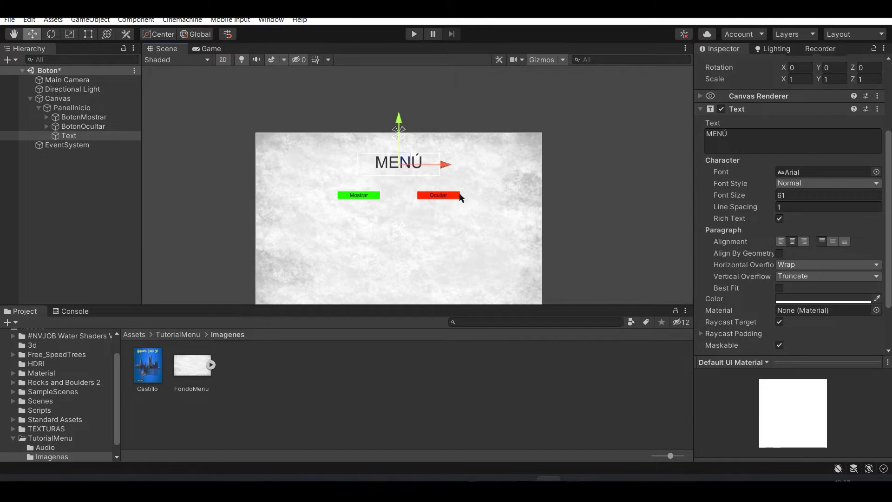
{"action": "middle_click_drag", "start_coordinate": [460, 195], "coordinate": [450, 150]}
{"action": "left_click", "coordinate": [546, 137]}
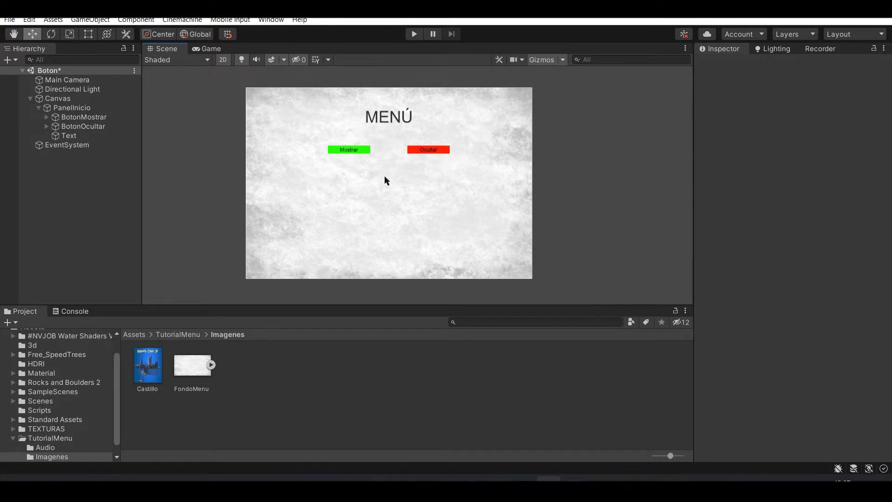
Set Castillo's Texture Type to Sprite (2D and UI) and apply the change.
{"action": "left_click", "coordinate": [143, 370]}
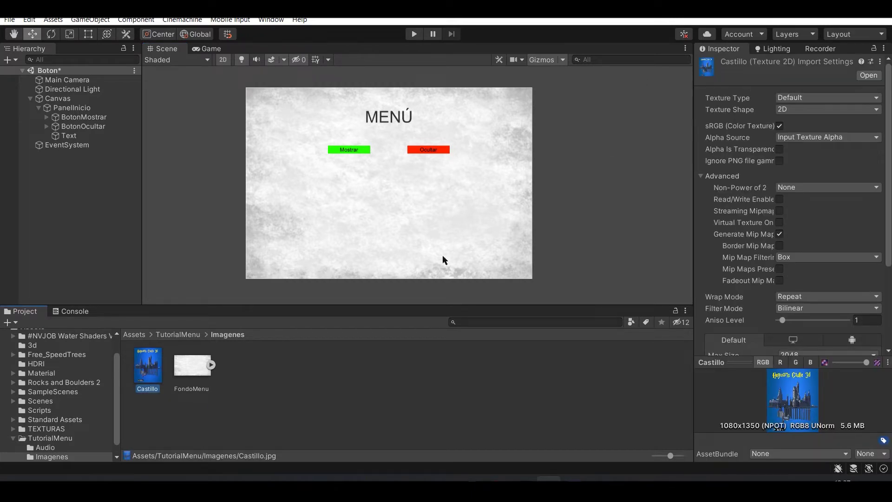
{"action": "left_click", "coordinate": [801, 99]}
{"action": "left_click", "coordinate": [808, 148]}
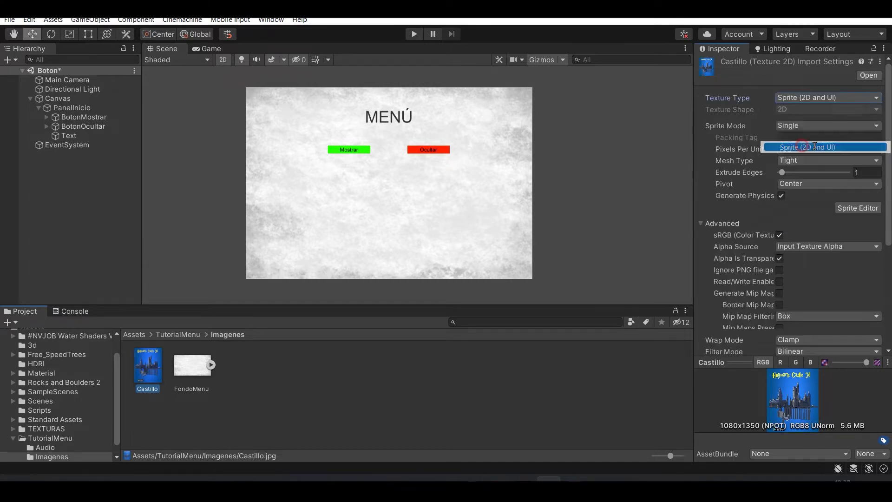
{"action": "scroll", "coordinate": [836, 232], "scroll_direction": "down", "scroll_amount": 5}
{"action": "left_click", "coordinate": [867, 306]}
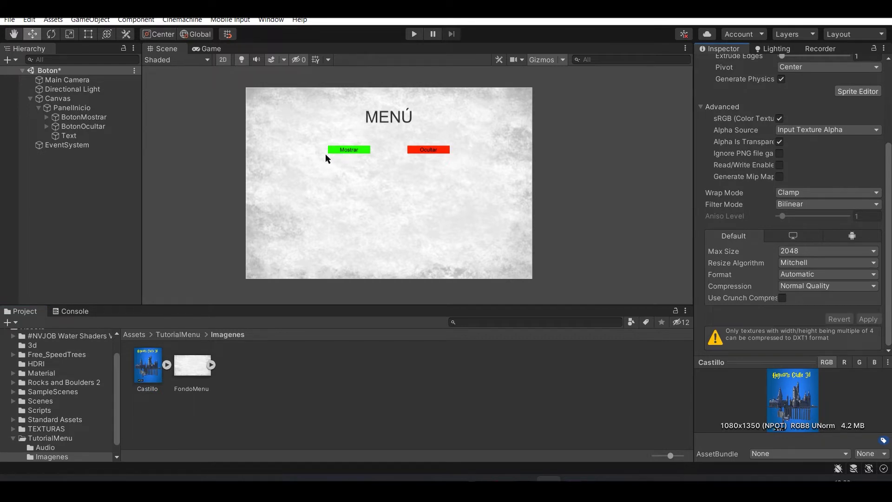
{"action": "left_click", "coordinate": [75, 111]}
Add an Image under PanelInicio and assign the Castillo sprite as its Source Image.
{"action": "right_click", "coordinate": [84, 111]}
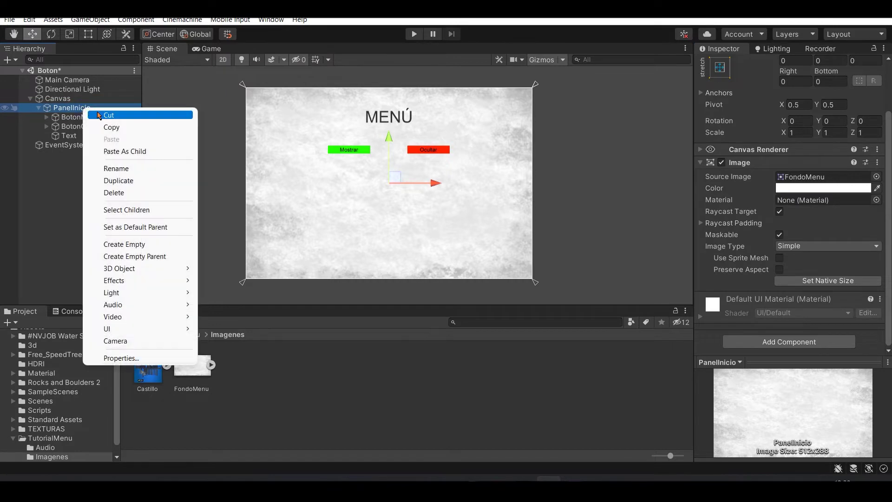
{"action": "mouse_move", "coordinate": [178, 327]}
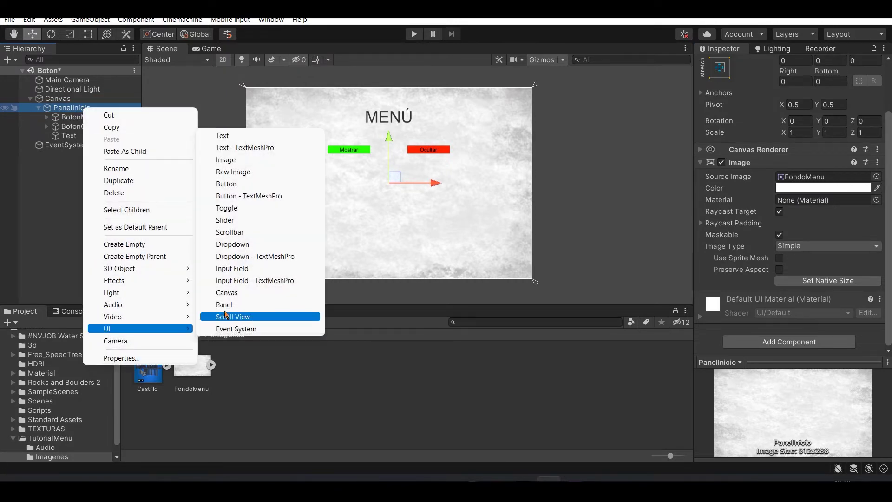
{"action": "left_click", "coordinate": [232, 160]}
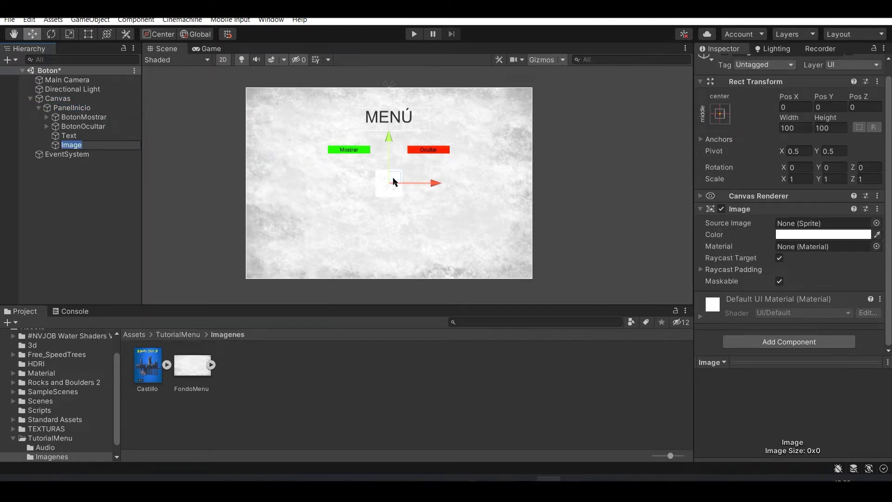
{"action": "left_click", "coordinate": [143, 369]}
{"action": "left_click_drag", "start_coordinate": [144, 369], "coordinate": [751, 209]}
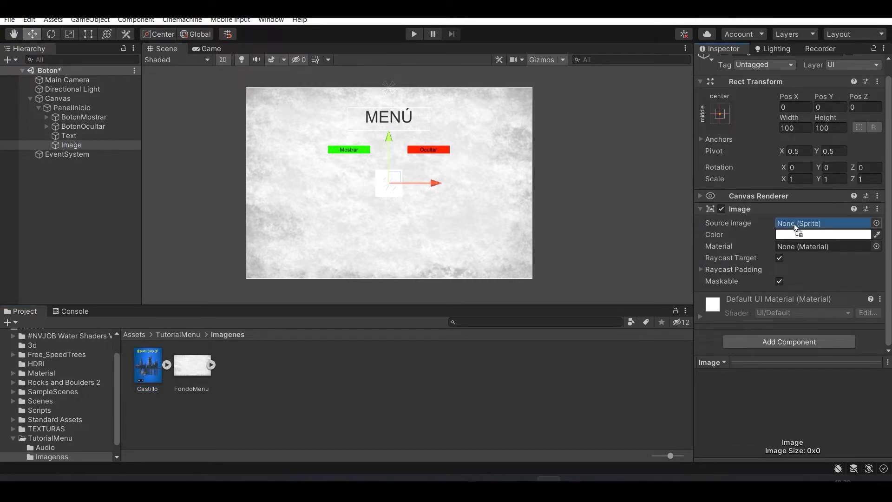
{"action": "left_click_drag", "start_coordinate": [751, 208], "coordinate": [795, 225]}
{"action": "middle_click_drag", "start_coordinate": [436, 211], "coordinate": [433, 222]}
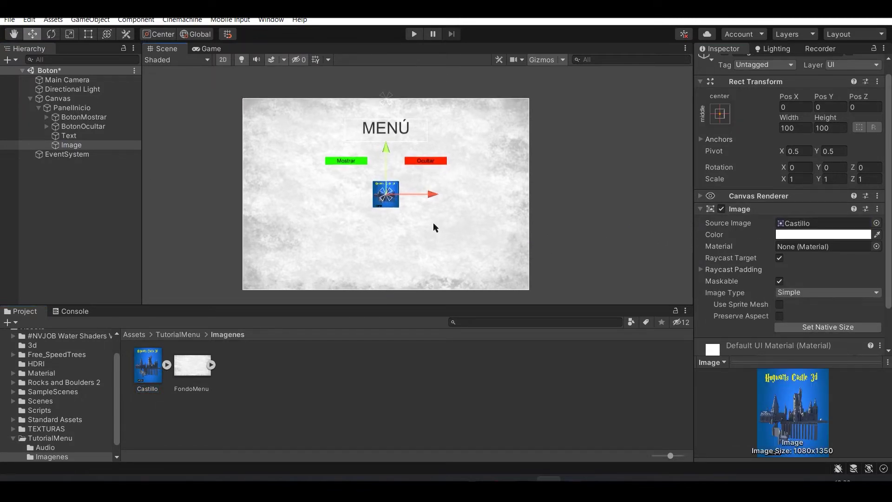
Scale the castle image up to roughly 2.17 × 3.44.
{"action": "left_click", "coordinate": [70, 35]}
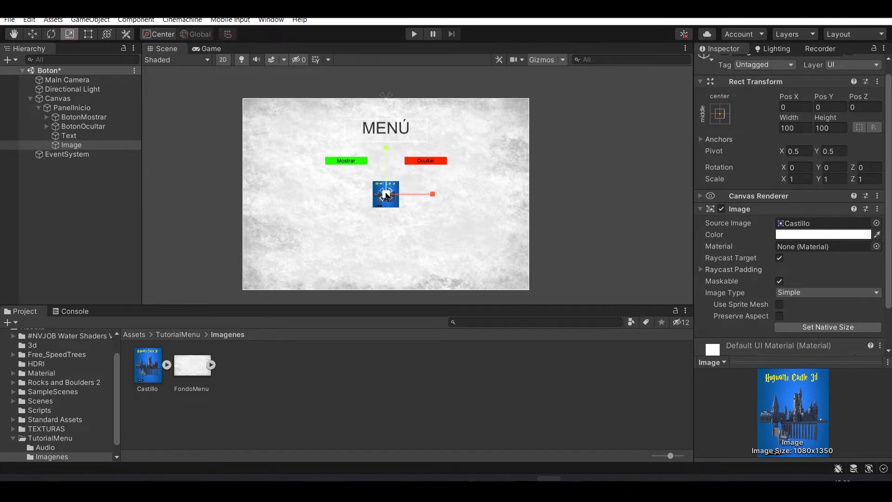
{"action": "left_click_drag", "start_coordinate": [386, 194], "coordinate": [397, 152]}
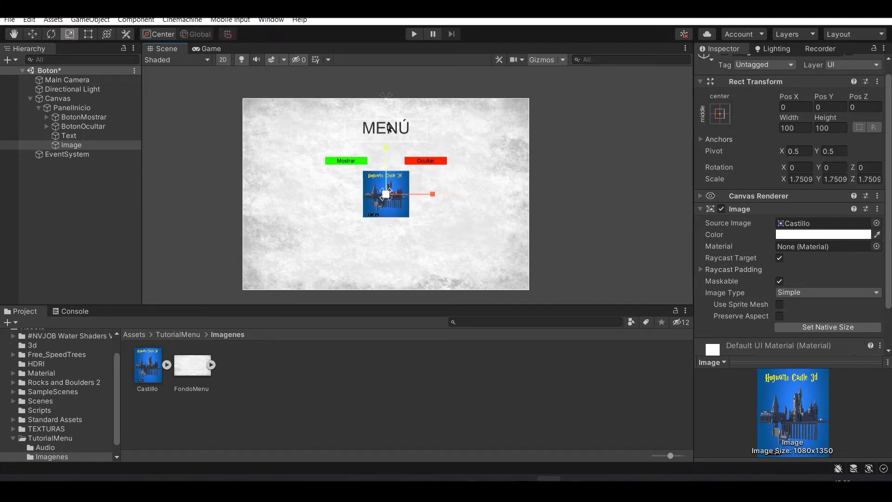
{"action": "left_click_drag", "start_coordinate": [386, 147], "coordinate": [384, 104]}
{"action": "left_click_drag", "start_coordinate": [432, 195], "coordinate": [445, 195]}
{"action": "middle_click_drag", "start_coordinate": [437, 194], "coordinate": [440, 182]}
Move the castle image down to Pos Y -127, below the Mostrar and Ocultar buttons.
{"action": "key", "text": "w"}
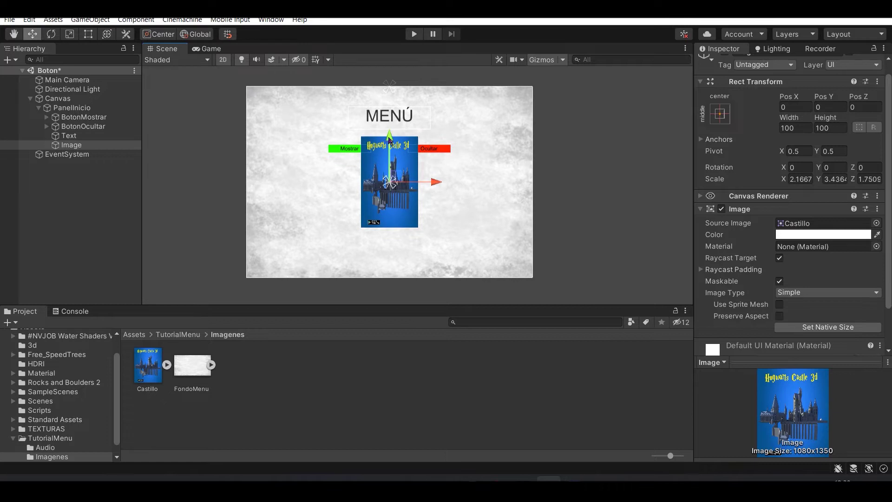
{"action": "left_click_drag", "start_coordinate": [390, 139], "coordinate": [390, 173]}
{"action": "right_click_drag", "start_coordinate": [393, 219], "coordinate": [384, 228], "text": "alt"}
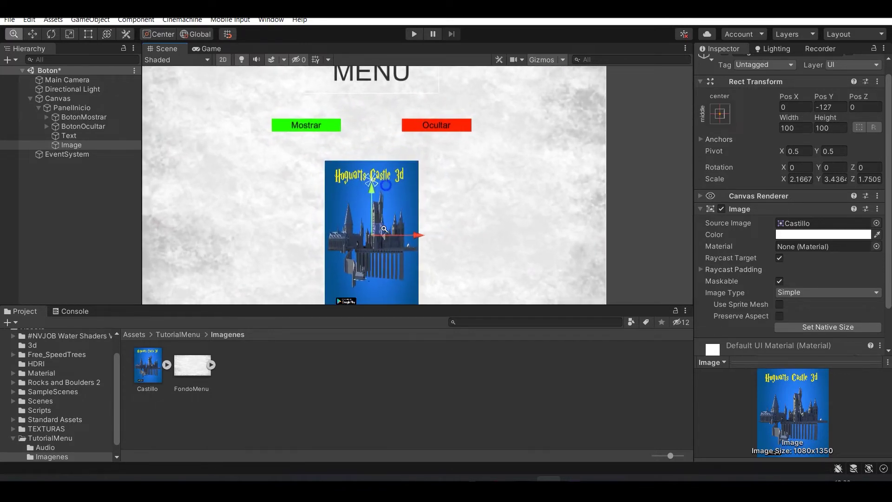
{"action": "middle_click_drag", "start_coordinate": [385, 228], "coordinate": [373, 149]}
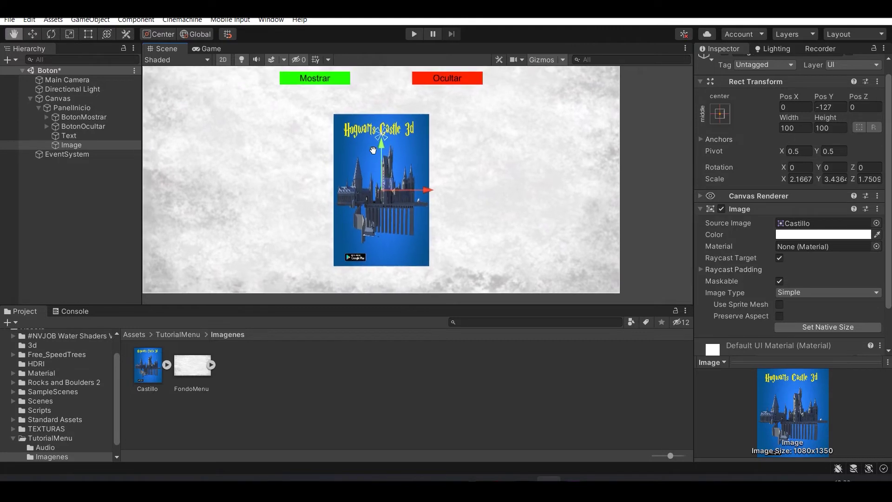
{"action": "scroll", "coordinate": [373, 149], "scroll_direction": "up", "scroll_amount": 2}
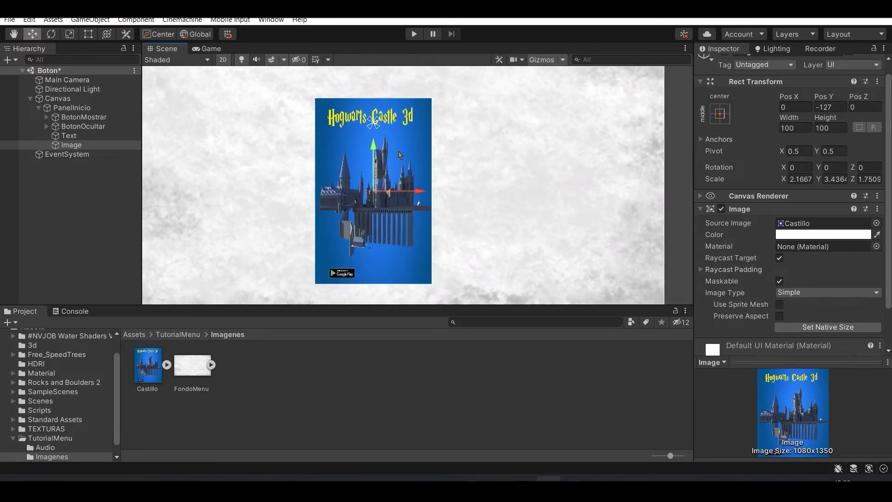
{"action": "middle_click_drag", "start_coordinate": [391, 138], "coordinate": [387, 152]}
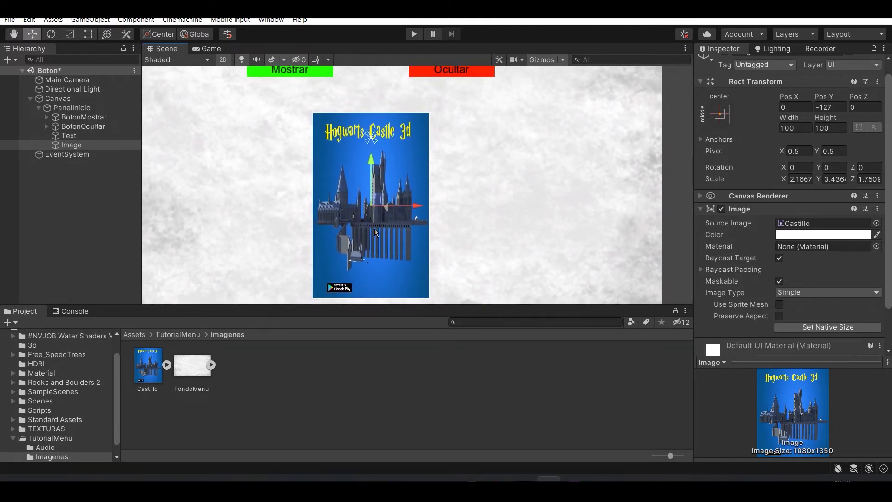
{"action": "middle_click_drag", "start_coordinate": [376, 232], "coordinate": [388, 195]}
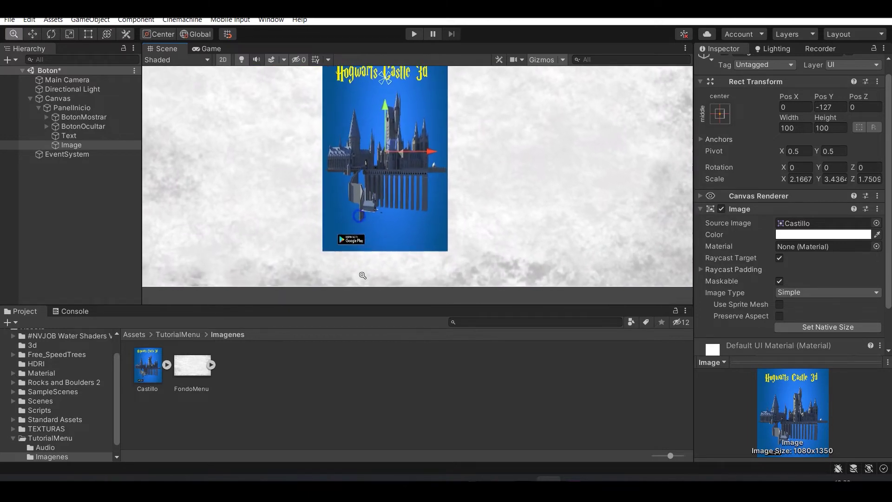
{"action": "scroll", "coordinate": [367, 235], "scroll_direction": "up", "scroll_amount": 3}
{"action": "middle_click_drag", "start_coordinate": [367, 234], "coordinate": [357, 254]}
{"action": "scroll", "coordinate": [356, 254], "scroll_direction": "down", "scroll_amount": 2}
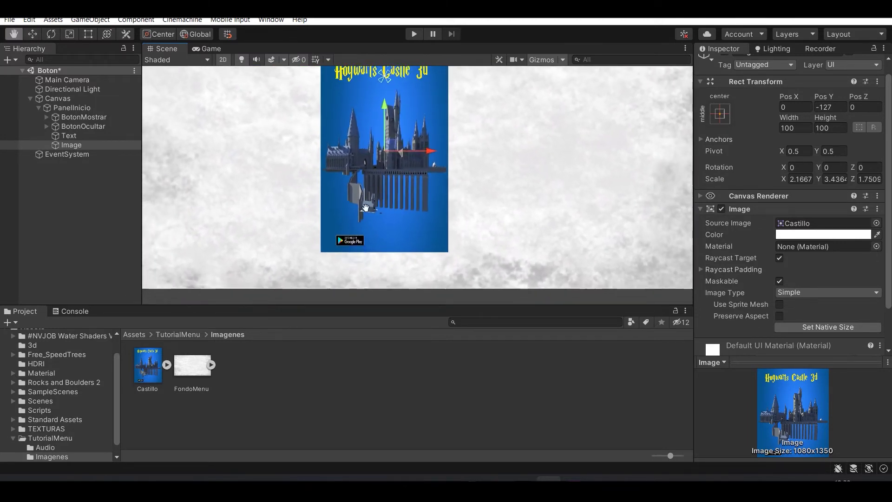
{"action": "middle_click_drag", "start_coordinate": [390, 93], "coordinate": [399, 150]}
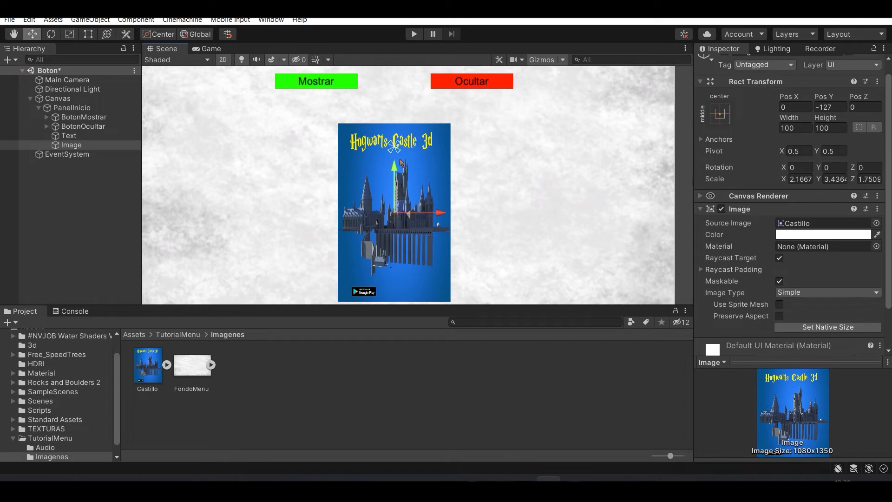
{"action": "scroll", "coordinate": [397, 179], "scroll_direction": "down", "scroll_amount": 1}
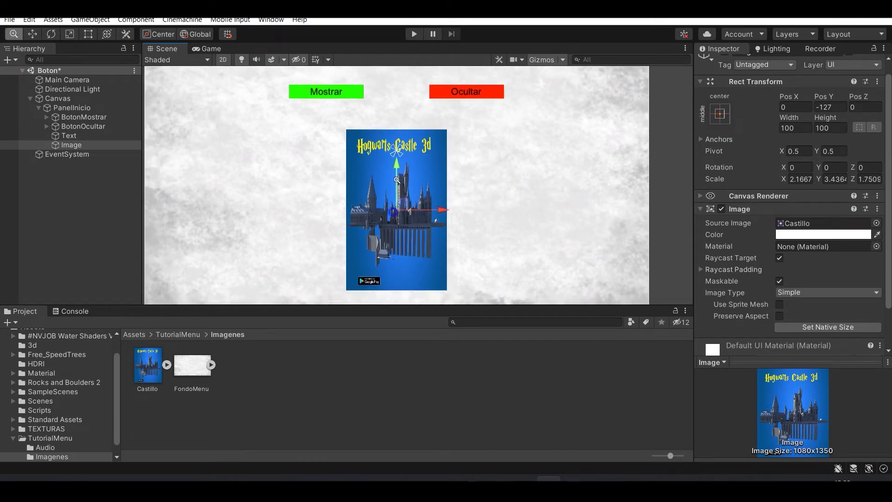
{"action": "scroll", "coordinate": [397, 179], "scroll_direction": "down", "scroll_amount": 3}
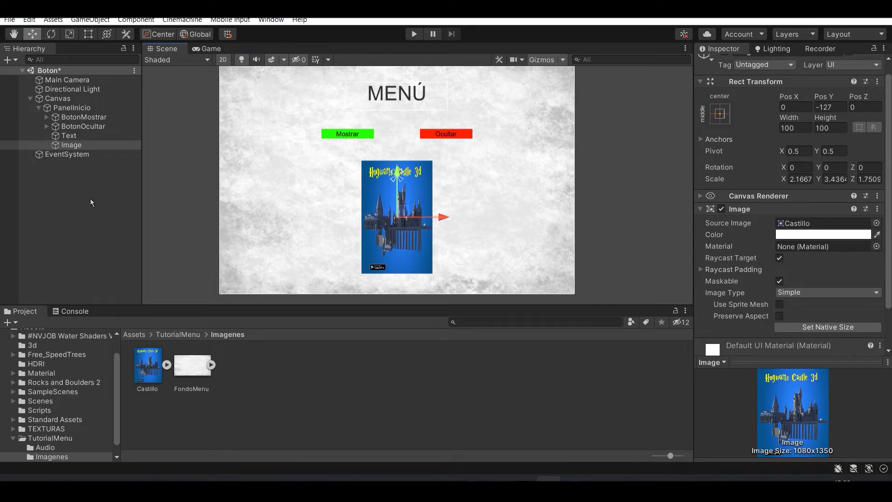
Add an On Click event to BotonMostrar targeting the castle Image.
{"action": "left_click", "coordinate": [78, 121]}
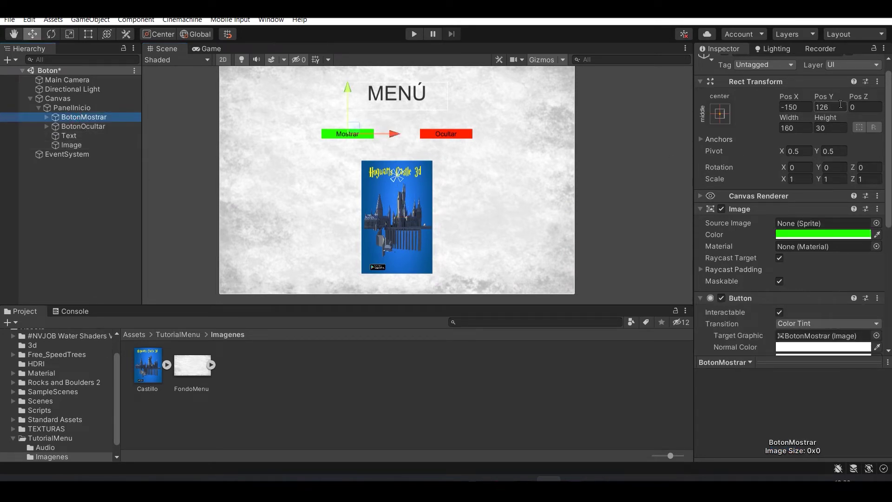
{"action": "mouse_move", "coordinate": [888, 91]}
{"action": "left_mouse_down"}
{"action": "mouse_move", "coordinate": [890, 198]}
{"action": "mouse_move", "coordinate": [826, 280]}
{"action": "left_mouse_up"}
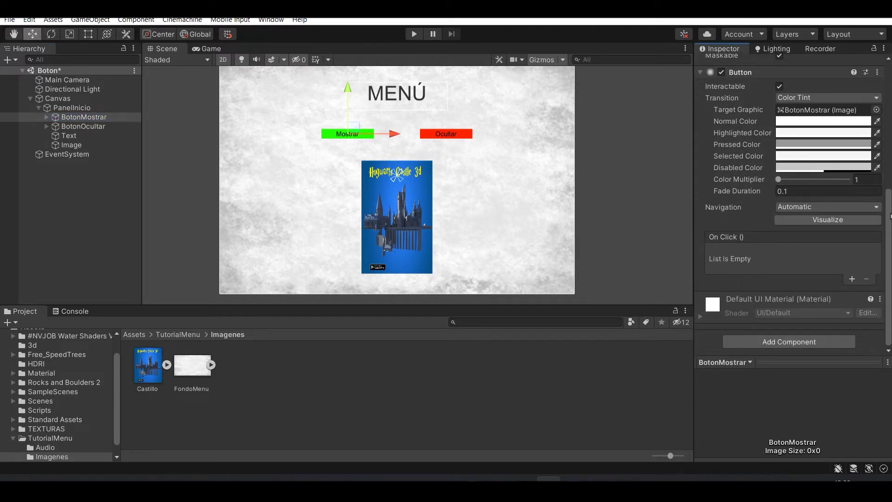
{"action": "left_click", "coordinate": [853, 280]}
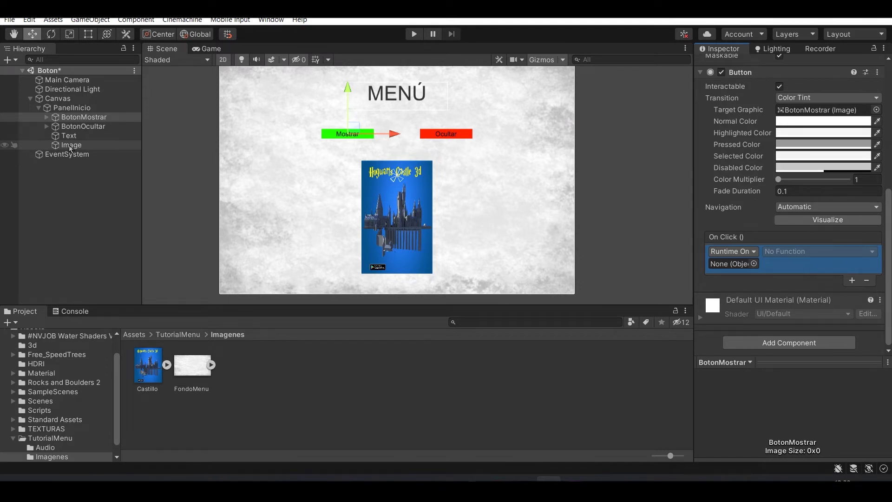
{"action": "mouse_move", "coordinate": [69, 148]}
{"action": "left_mouse_down"}
{"action": "mouse_move", "coordinate": [347, 189]}
{"action": "mouse_move", "coordinate": [727, 264]}
{"action": "left_mouse_up"}
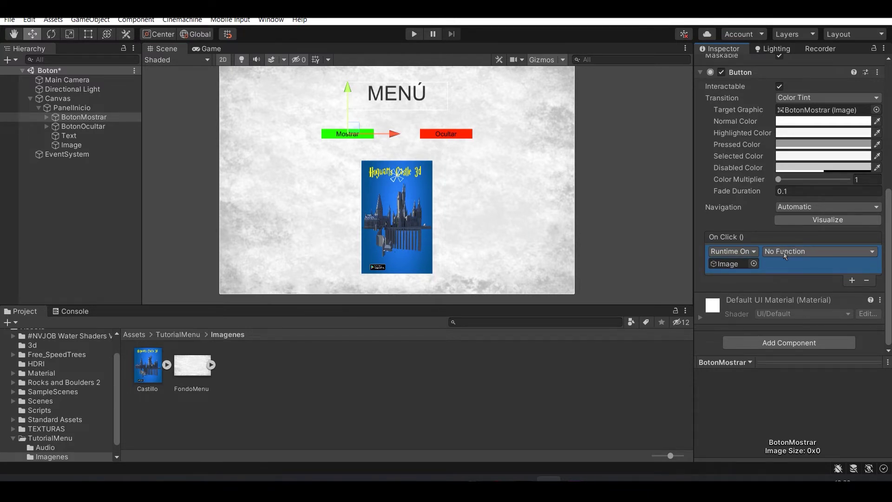
Set the Mostrar event's function to GameObject.SetActive with the value ticked true.
{"action": "left_click", "coordinate": [784, 253]}
{"action": "mouse_move", "coordinate": [793, 284]}
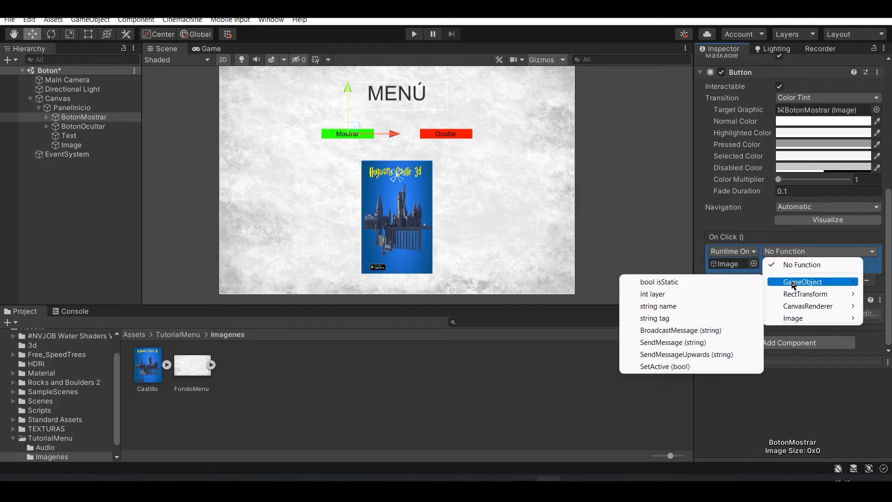
{"action": "left_click", "coordinate": [690, 368]}
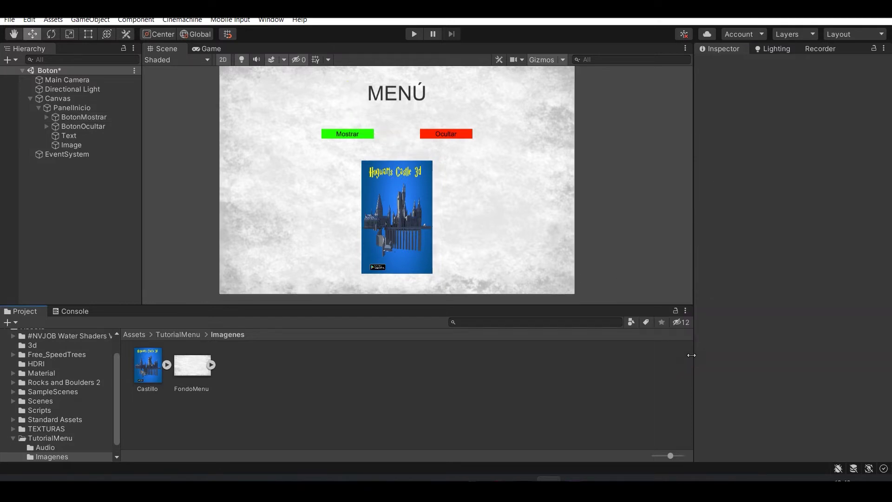
{"action": "left_click", "coordinate": [84, 117]}
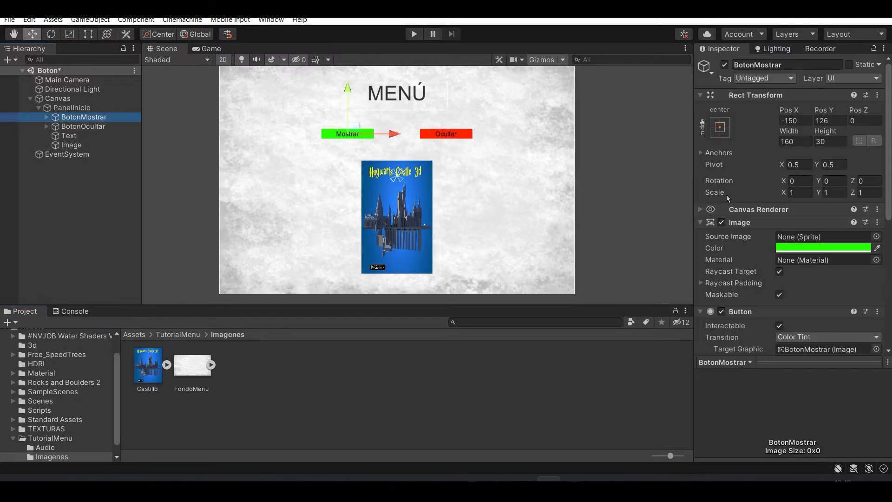
{"action": "left_click_drag", "start_coordinate": [883, 135], "coordinate": [883, 283]}
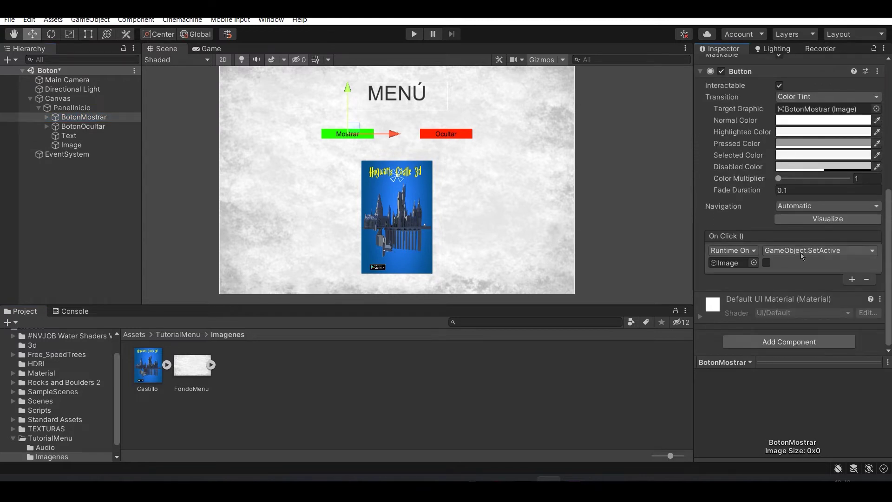
{"action": "left_click", "coordinate": [795, 251]}
{"action": "mouse_move", "coordinate": [808, 280]}
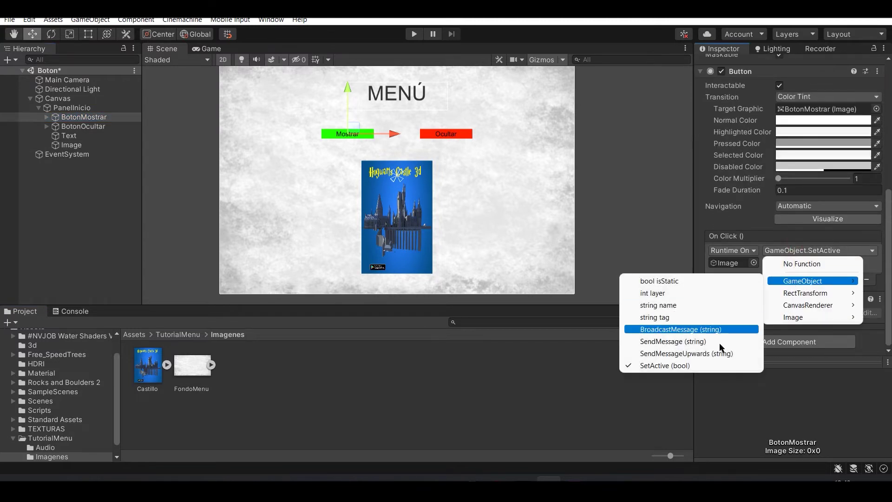
{"action": "left_click", "coordinate": [706, 365]}
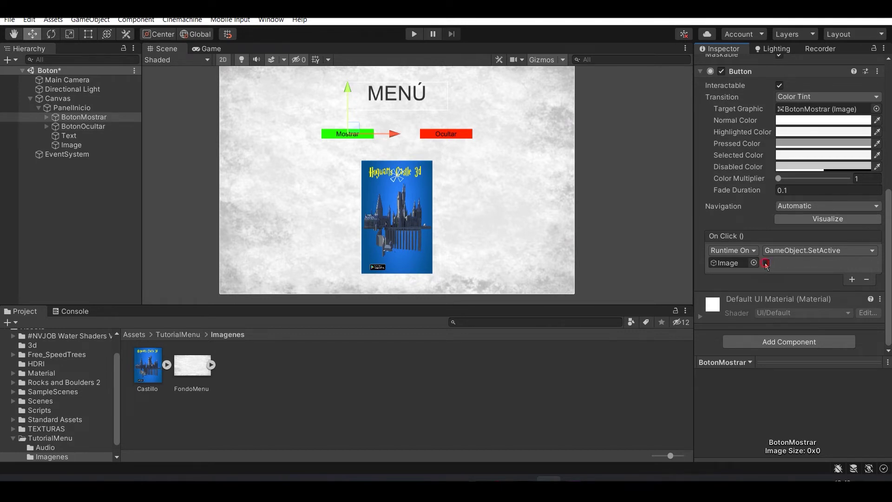
{"action": "middle_click_drag", "start_coordinate": [614, 174], "coordinate": [597, 170]}
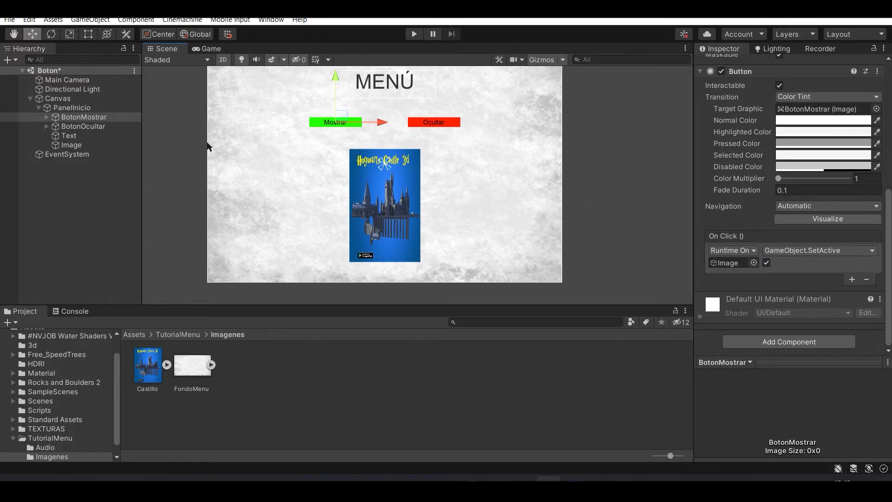
Give BotonOcultar an On Click event calling SetActive on the Image, left false.
{"action": "left_click", "coordinate": [88, 126]}
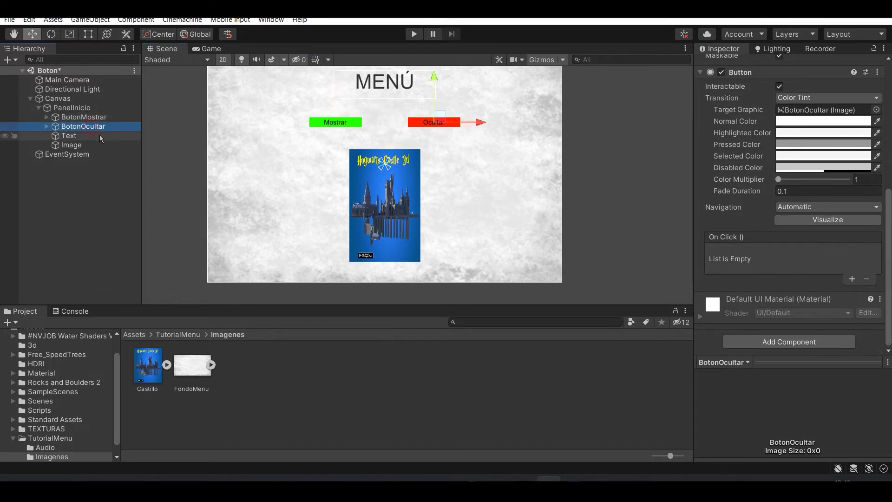
{"action": "left_click", "coordinate": [852, 279]}
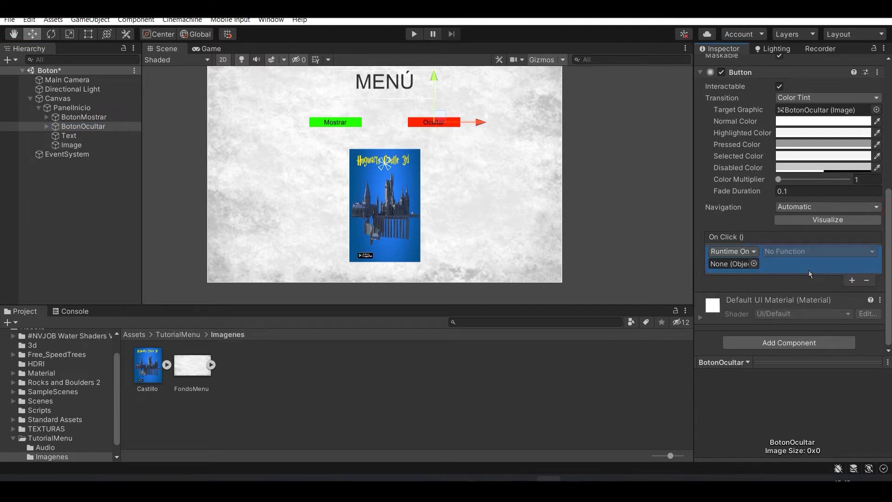
{"action": "mouse_move", "coordinate": [65, 145]}
{"action": "left_mouse_down"}
{"action": "mouse_move", "coordinate": [687, 245]}
{"action": "mouse_move", "coordinate": [723, 263]}
{"action": "left_mouse_up"}
{"action": "left_click", "coordinate": [773, 251]}
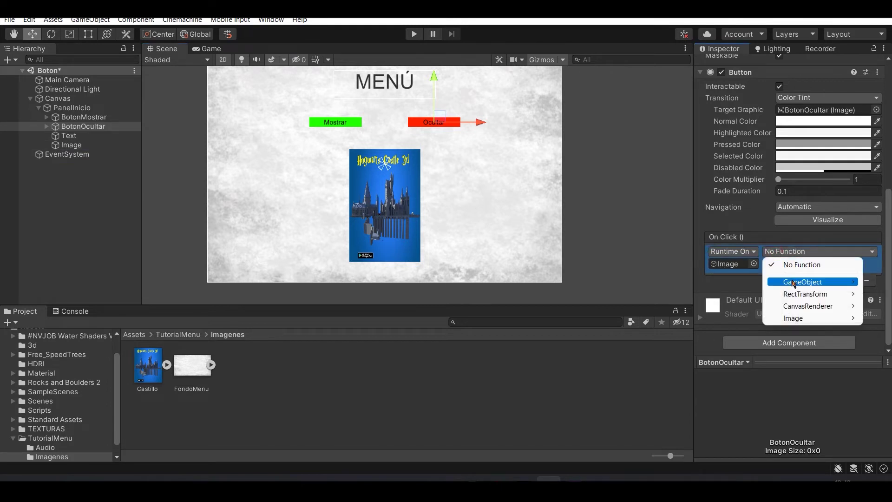
{"action": "mouse_move", "coordinate": [772, 292]}
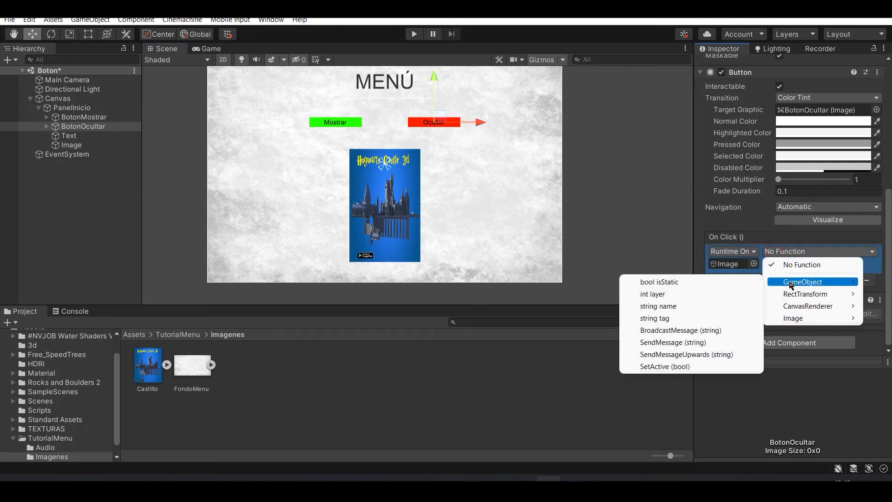
{"action": "left_click", "coordinate": [684, 366]}
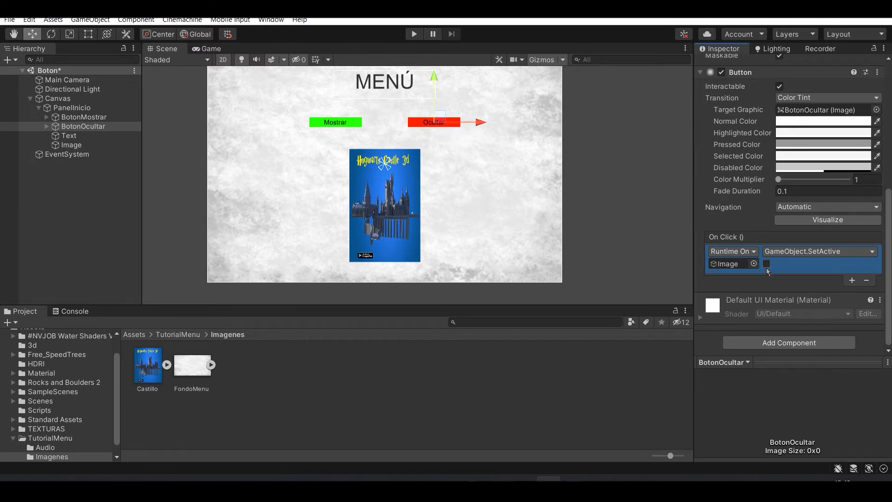
{"action": "left_click", "coordinate": [92, 119]}
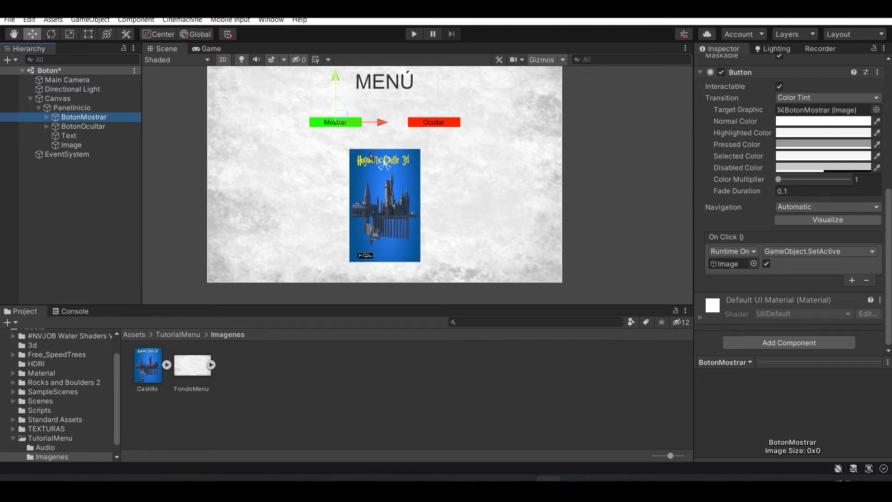
Leave the castle Image object deactivated so it starts hidden, then enter Play mode.
{"action": "left_click", "coordinate": [71, 146]}
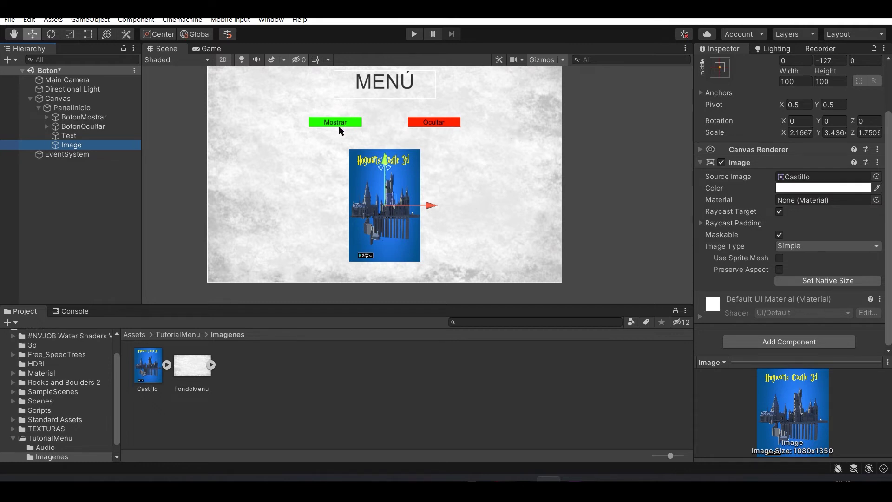
{"action": "scroll", "coordinate": [789, 140], "scroll_direction": "up", "scroll_amount": 3}
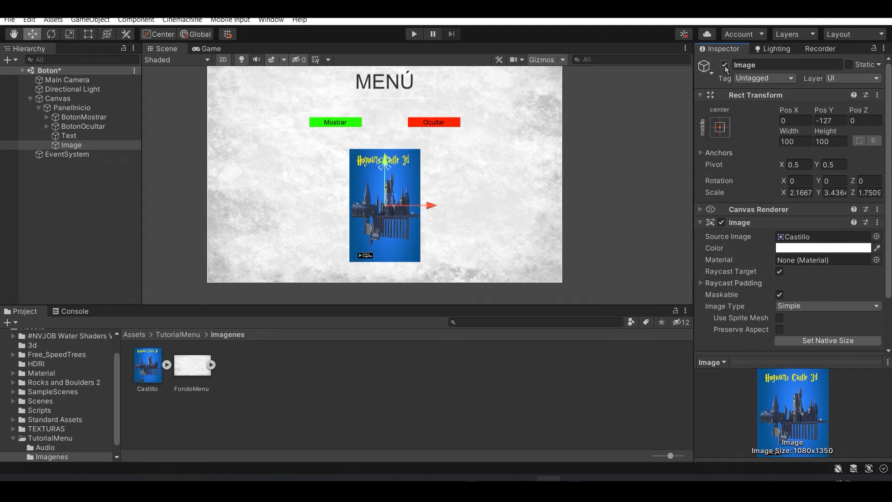
{"action": "left_click", "coordinate": [725, 65]}
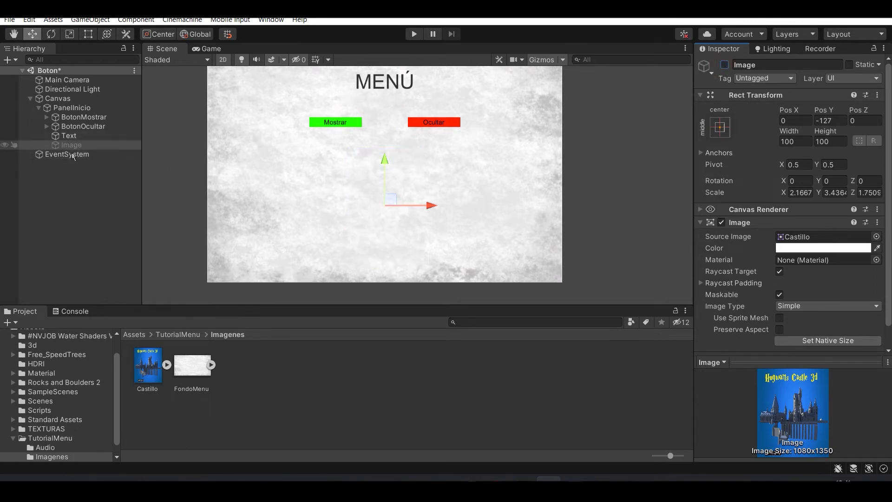
{"action": "left_click", "coordinate": [724, 65]}
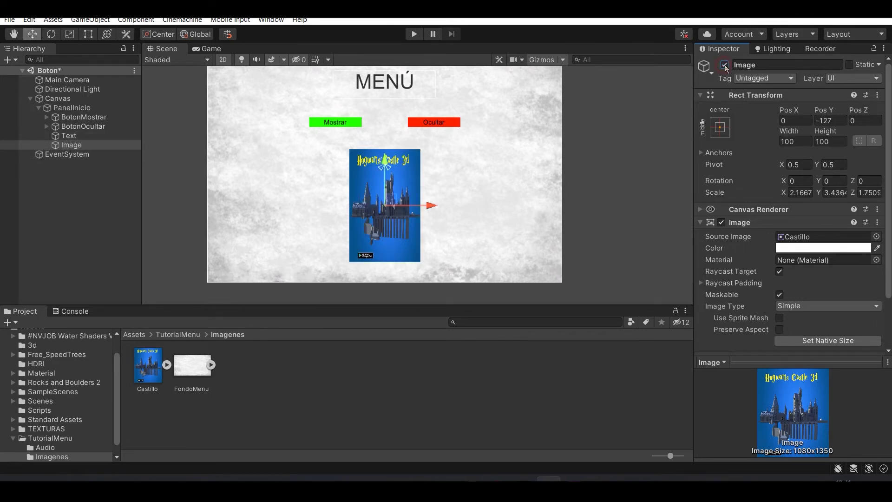
{"action": "left_click", "coordinate": [725, 65]}
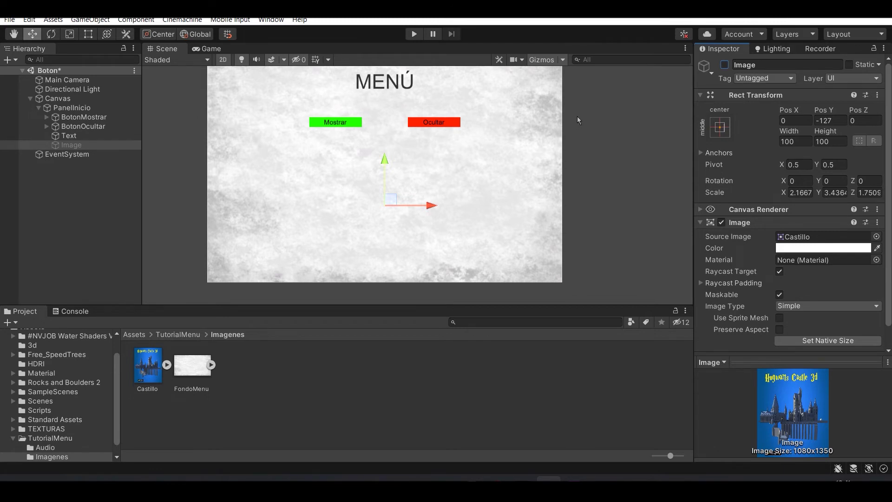
{"action": "left_click", "coordinate": [413, 35]}
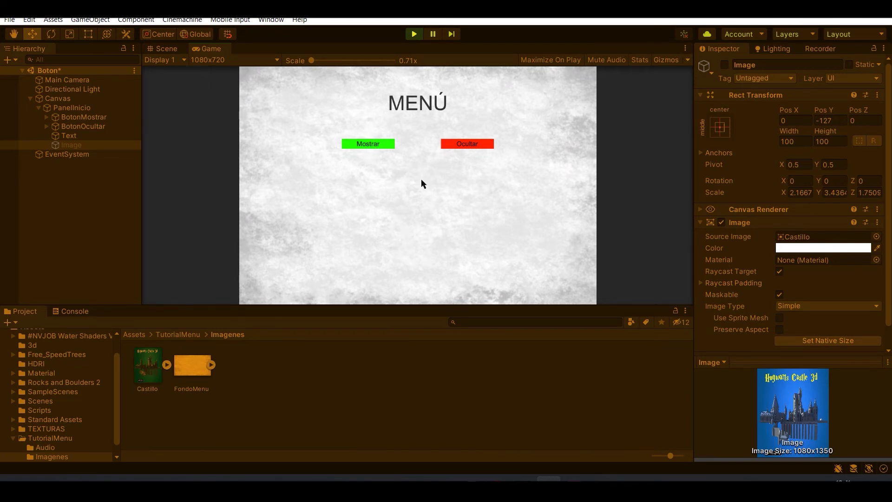
Alternate Mostrar and Ocultar four times, checking the castle image appears and disappears.
{"action": "left_click", "coordinate": [363, 145]}
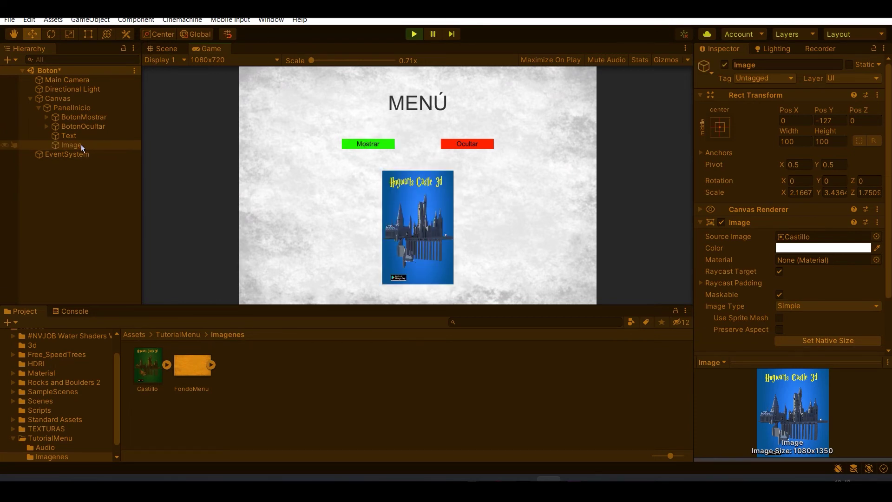
{"action": "left_click", "coordinate": [472, 147]}
{"action": "left_click", "coordinate": [369, 144]}
{"action": "left_click", "coordinate": [465, 145]}
{"action": "left_click", "coordinate": [380, 146]}
{"action": "left_click", "coordinate": [462, 148]}
{"action": "left_click", "coordinate": [372, 149]}
{"action": "left_click", "coordinate": [453, 148]}
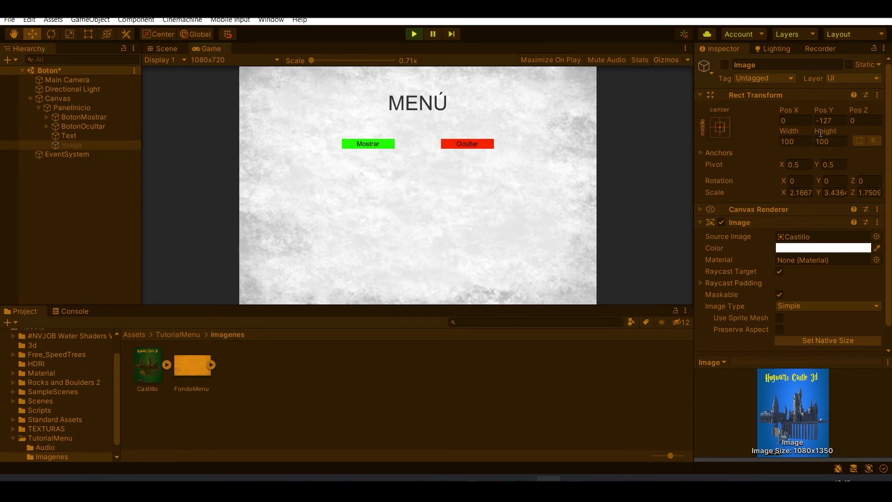
{"action": "scroll", "coordinate": [885, 101], "scroll_direction": "down", "scroll_amount": 1}
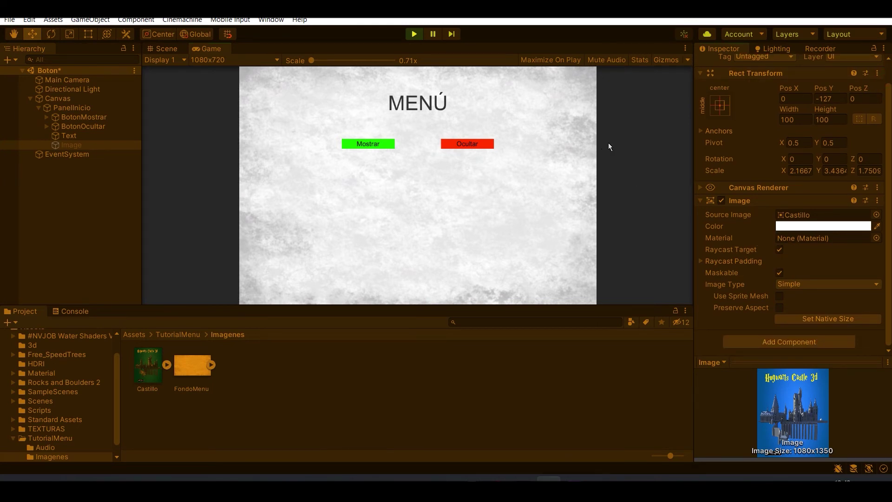
{"action": "scroll", "coordinate": [878, 95], "scroll_direction": "up", "scroll_amount": 1}
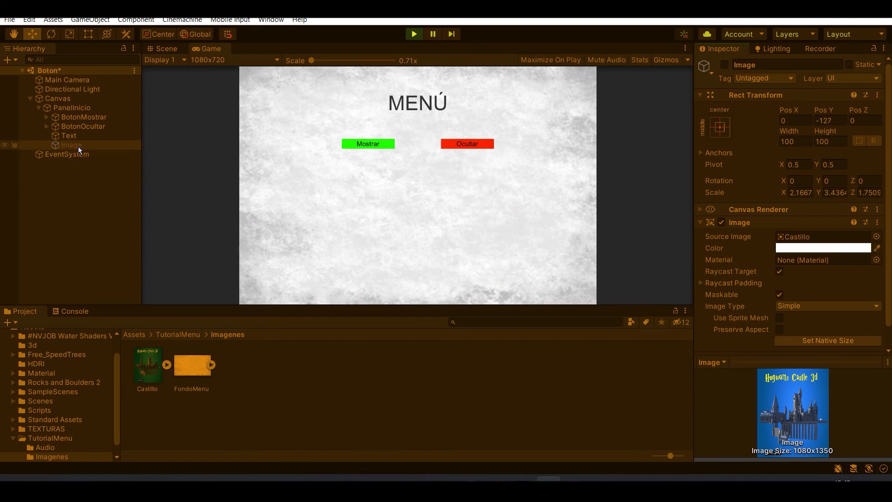
Stop Play mode and add a second Mostrar event calling SetActive(true) on Text.
{"action": "left_click", "coordinate": [414, 34]}
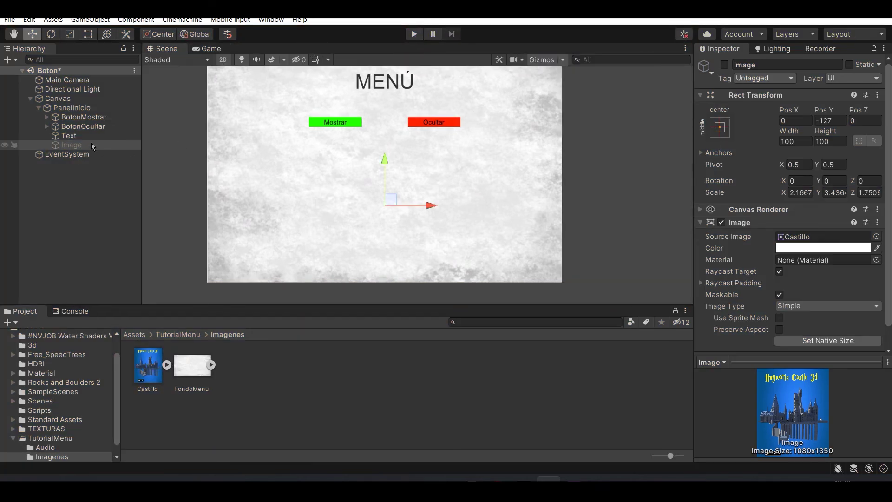
{"action": "left_click", "coordinate": [87, 121]}
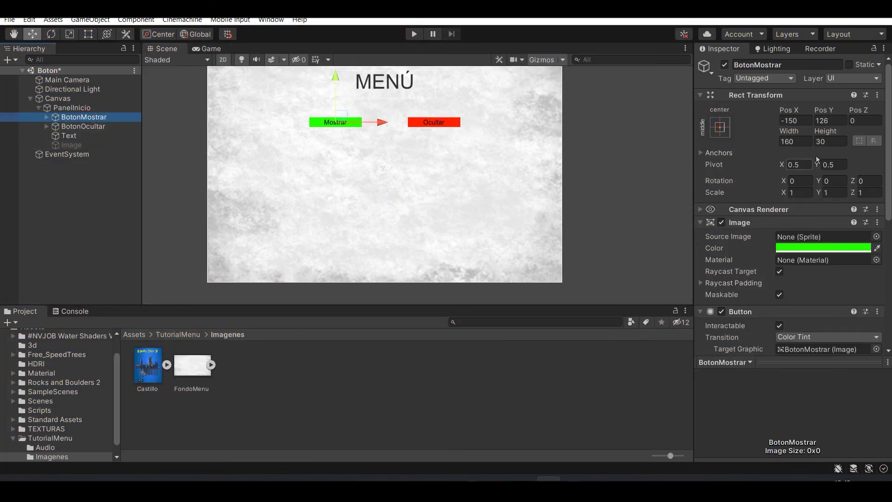
{"action": "left_click_drag", "start_coordinate": [886, 109], "coordinate": [887, 259]}
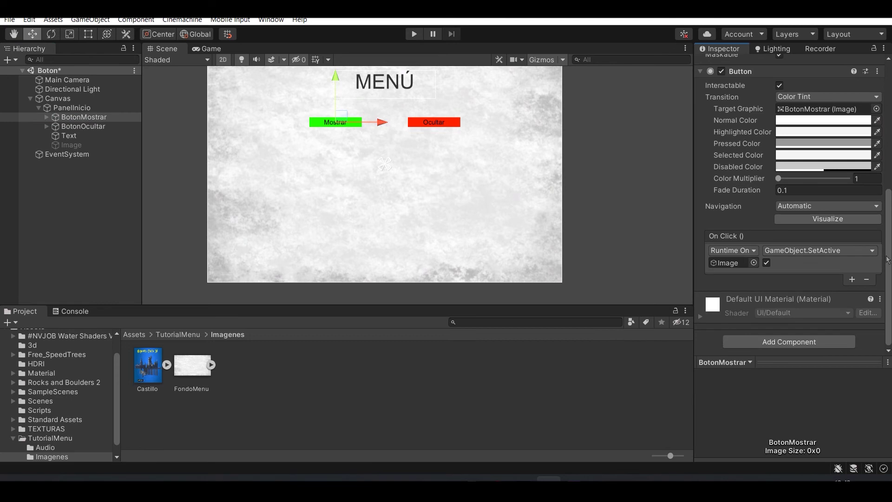
{"action": "left_click", "coordinate": [851, 279]}
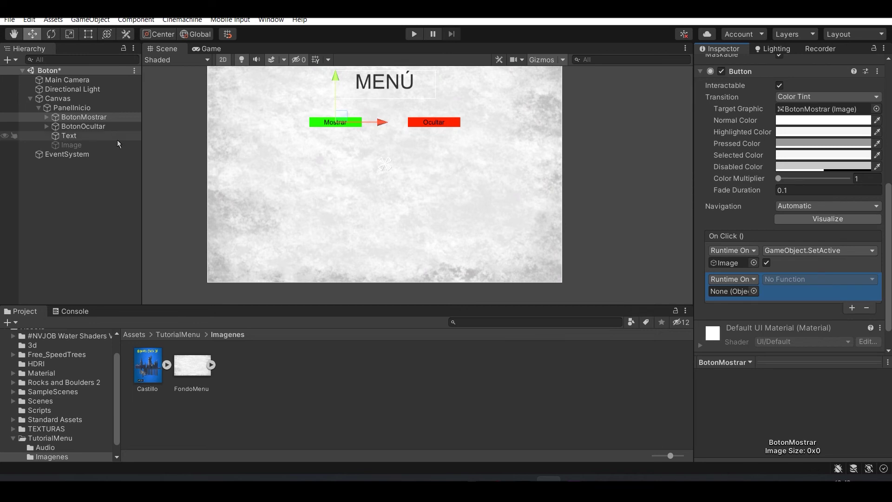
{"action": "left_click_drag", "start_coordinate": [75, 137], "coordinate": [721, 291]}
{"action": "left_click", "coordinate": [785, 279]}
{"action": "mouse_move", "coordinate": [793, 309]}
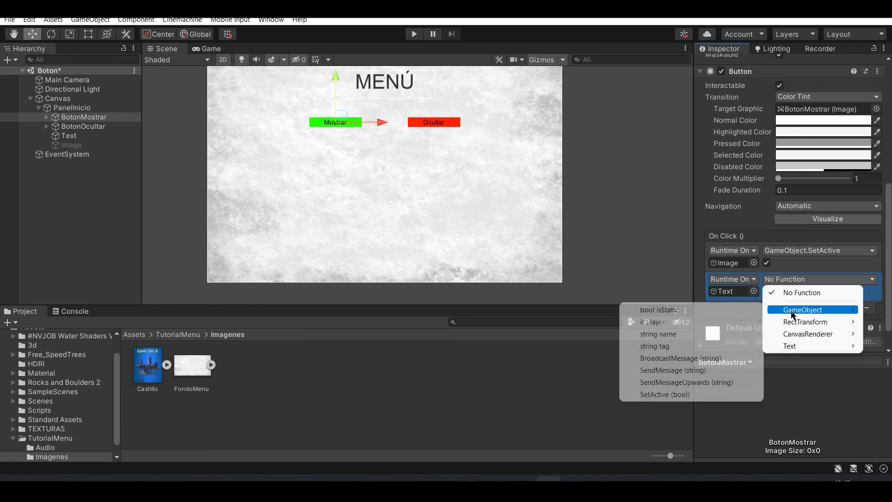
{"action": "left_click", "coordinate": [678, 394]}
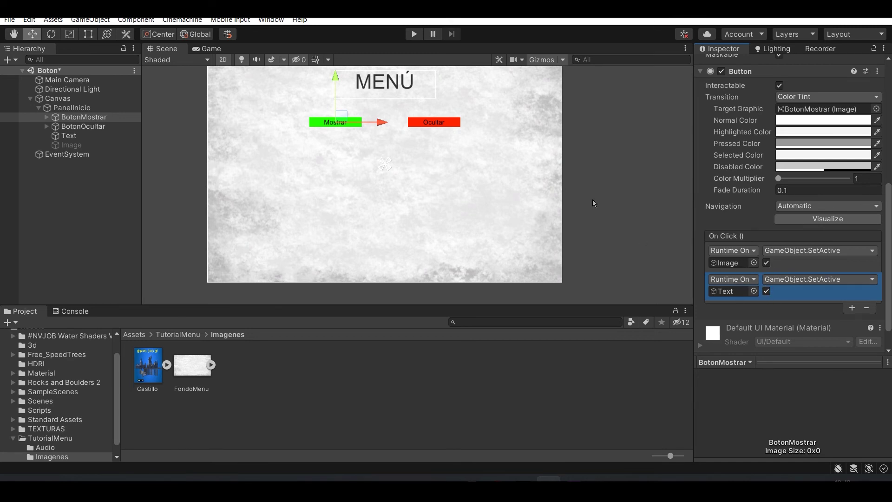
Add a second Ocultar event calling SetActive(false) on Text, then select the Text object.
{"action": "left_click", "coordinate": [83, 127]}
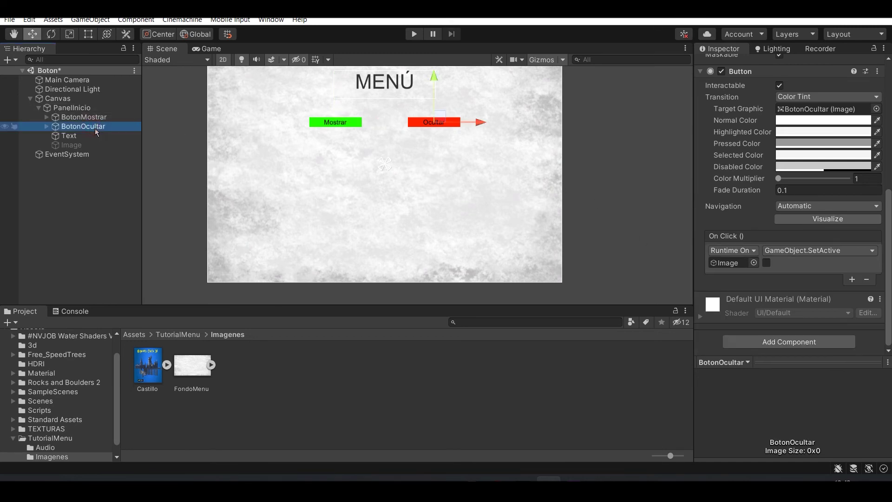
{"action": "left_click", "coordinate": [852, 280]}
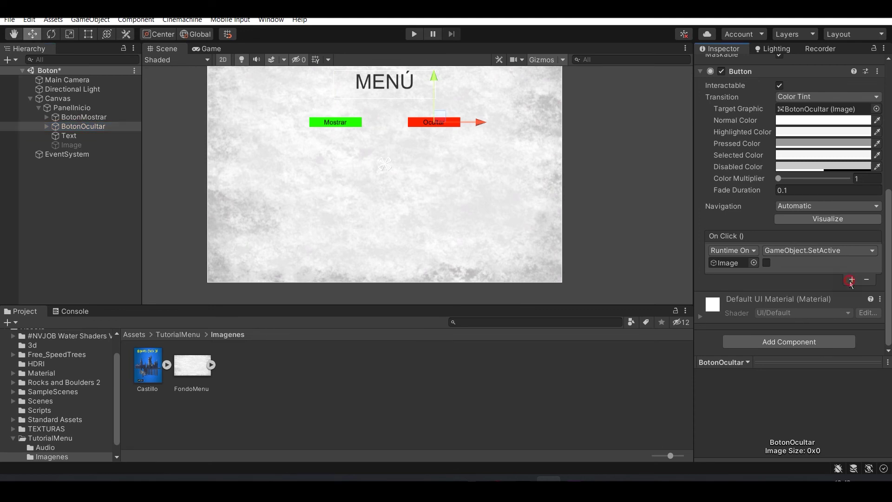
{"action": "left_click_drag", "start_coordinate": [79, 138], "coordinate": [720, 293]}
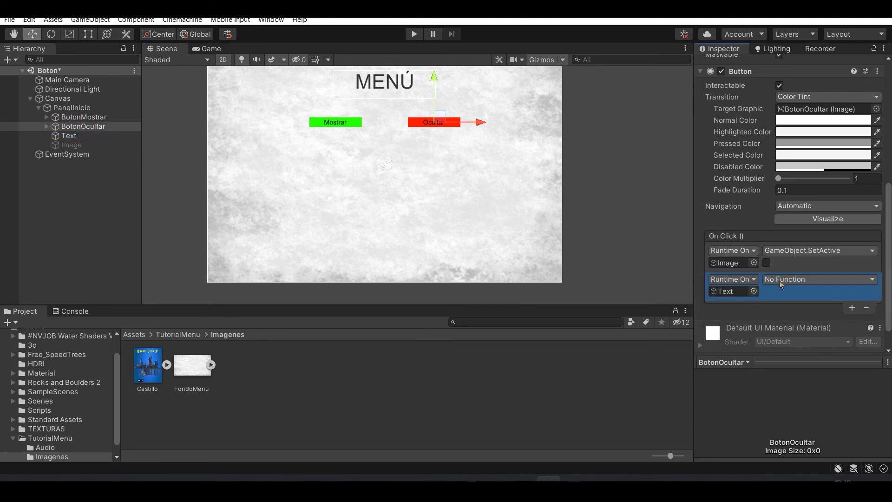
{"action": "left_click", "coordinate": [780, 279]}
{"action": "mouse_move", "coordinate": [780, 318]}
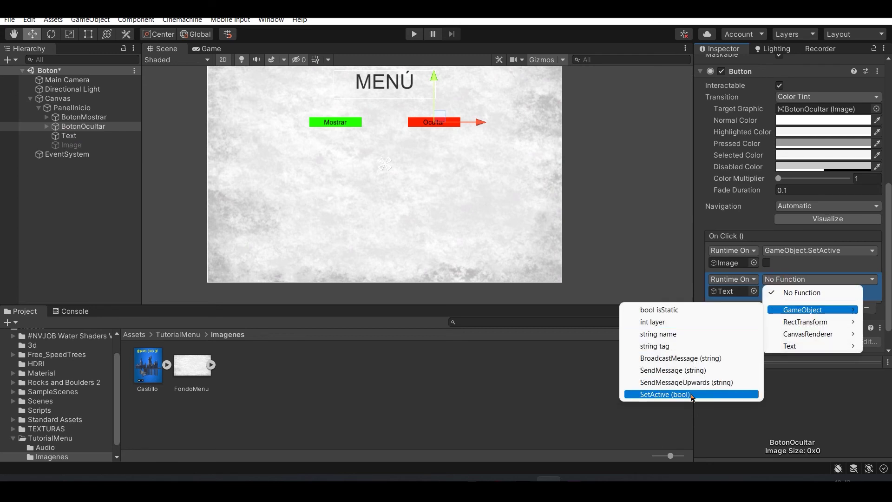
{"action": "left_click", "coordinate": [664, 394]}
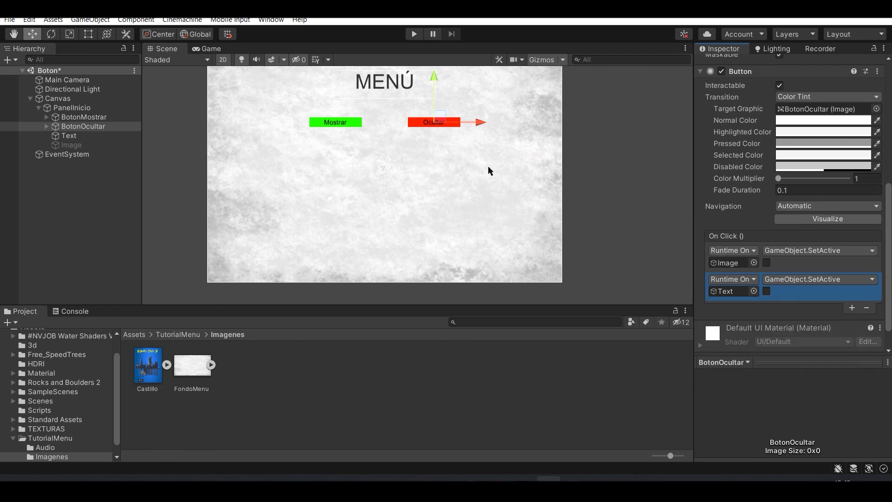
{"action": "left_click", "coordinate": [68, 136]}
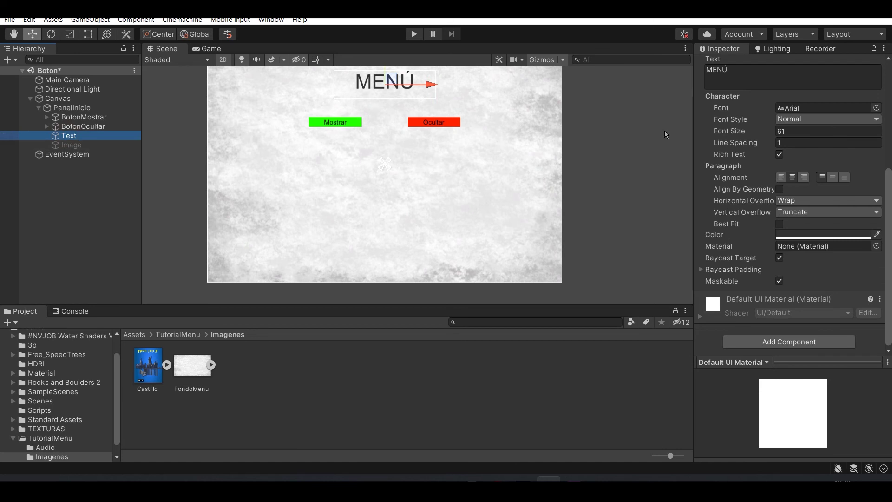
{"action": "middle_click_drag", "start_coordinate": [622, 141], "coordinate": [628, 156]}
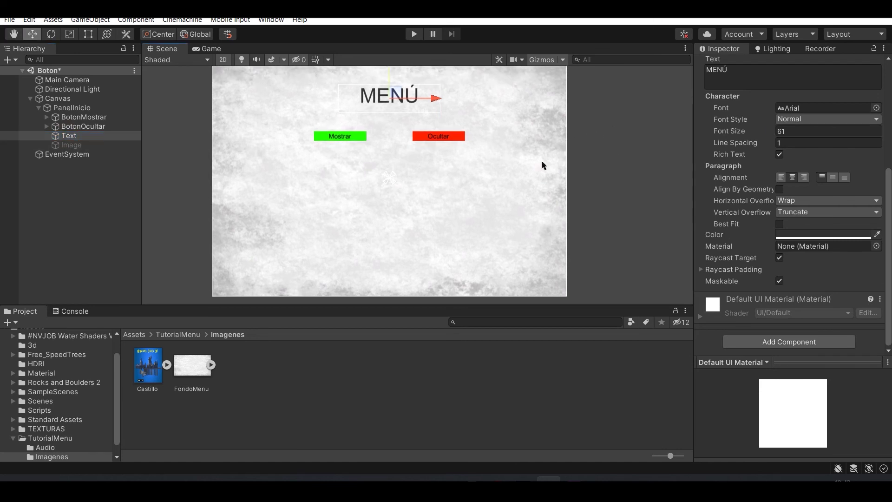
Play the game and alternate Ocultar and Mostrar to toggle both the MENÚ title and castle image.
{"action": "left_click", "coordinate": [414, 34]}
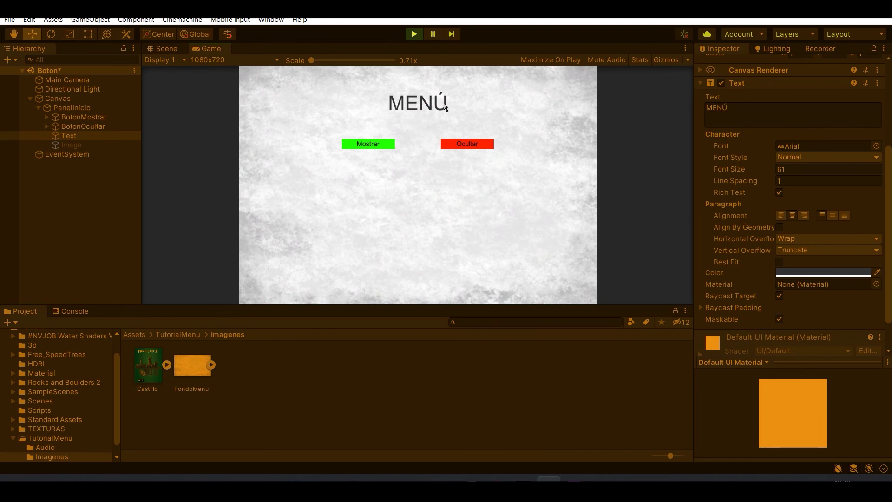
{"action": "left_click", "coordinate": [471, 145]}
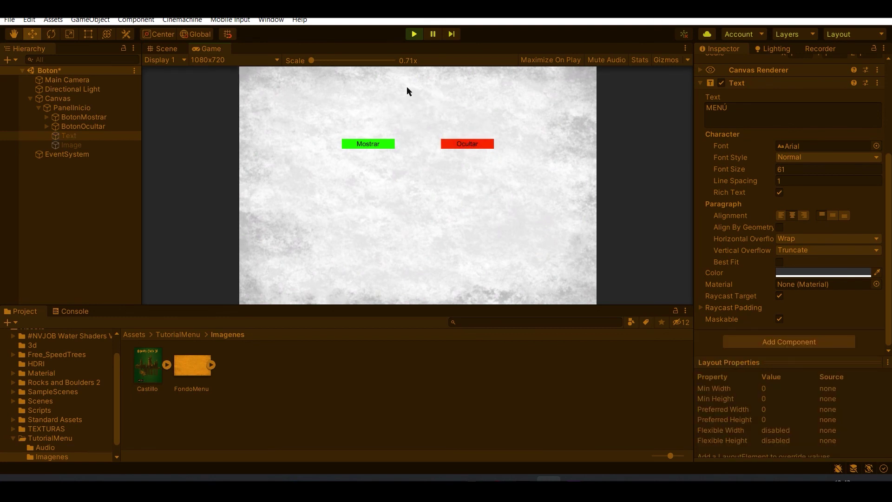
{"action": "left_click", "coordinate": [367, 145]}
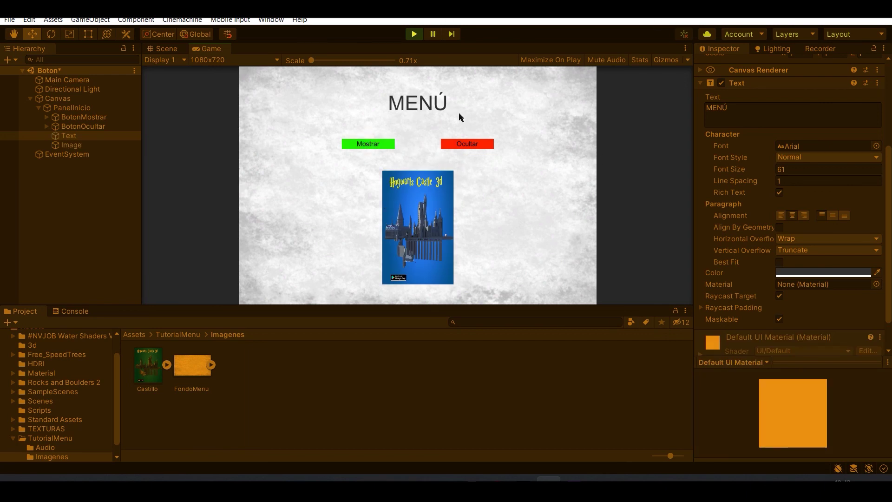
{"action": "left_click", "coordinate": [466, 145]}
{"action": "left_click", "coordinate": [367, 145]}
{"action": "left_click", "coordinate": [466, 145]}
{"action": "left_click", "coordinate": [366, 145]}
{"action": "left_click", "coordinate": [466, 145]}
{"action": "left_click", "coordinate": [364, 145]}
{"action": "left_click", "coordinate": [462, 144]}
{"action": "left_click", "coordinate": [372, 145]}
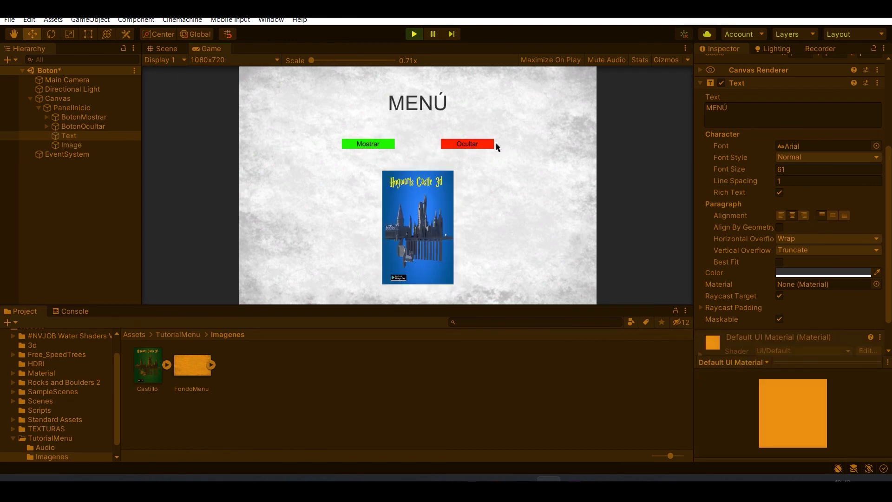